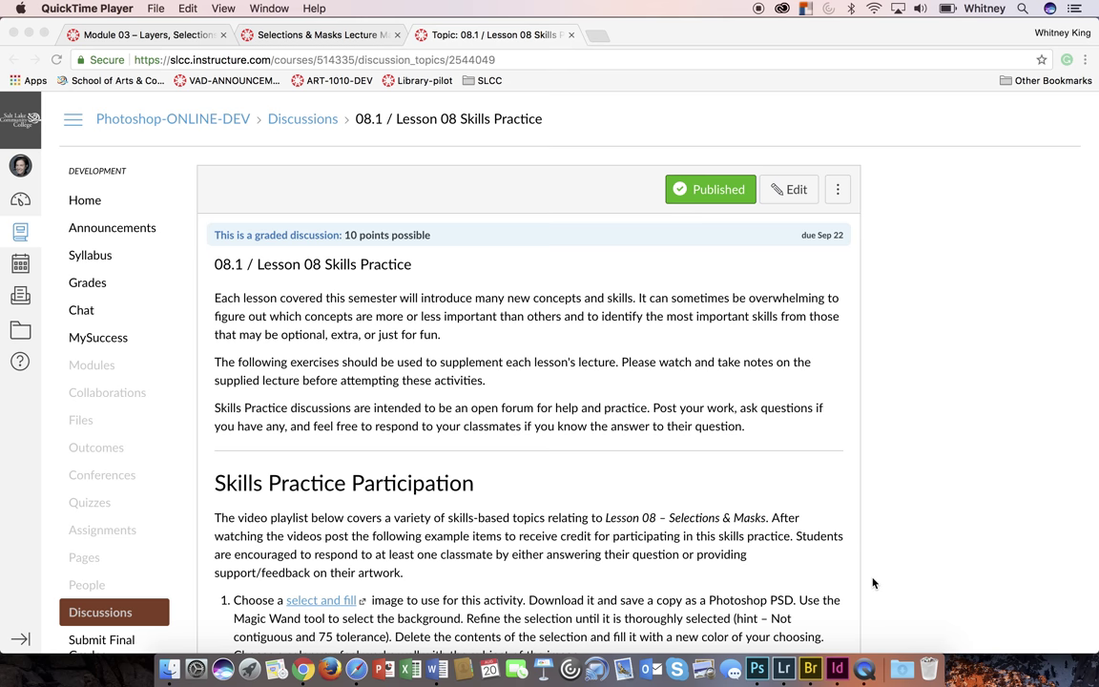
# Read item 1 of the Canvas select-and-fill exercise, then bring the palm trees photo forward in Photoshop.
pyautogui.scroll(-5, 872, 583)
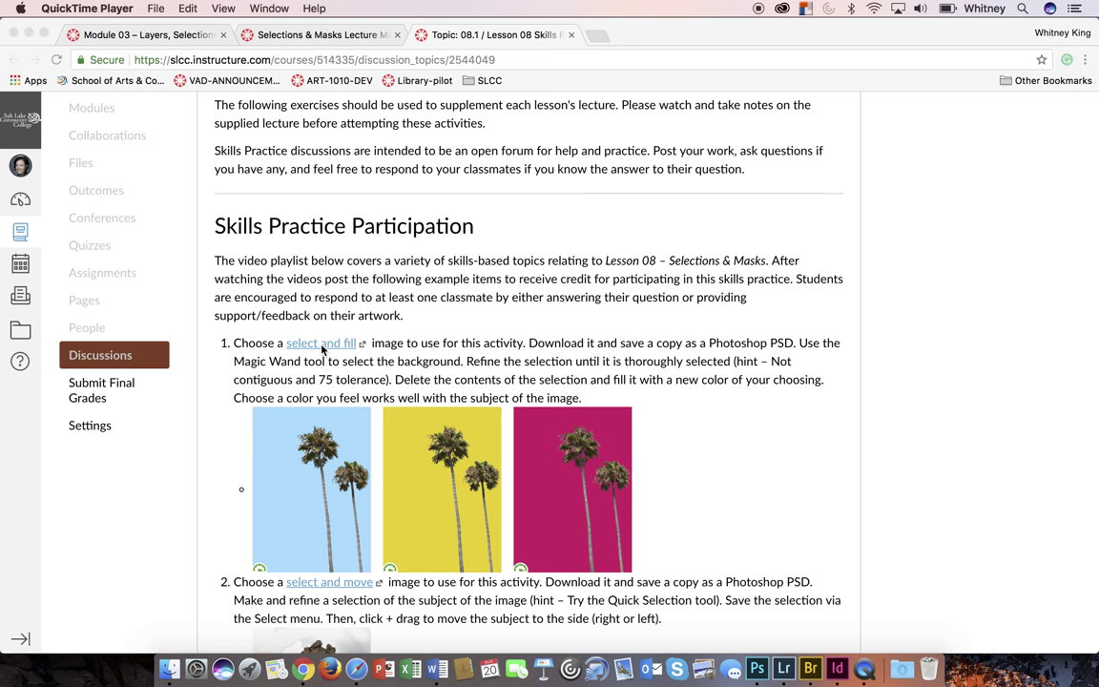
pyautogui.click(758, 670)
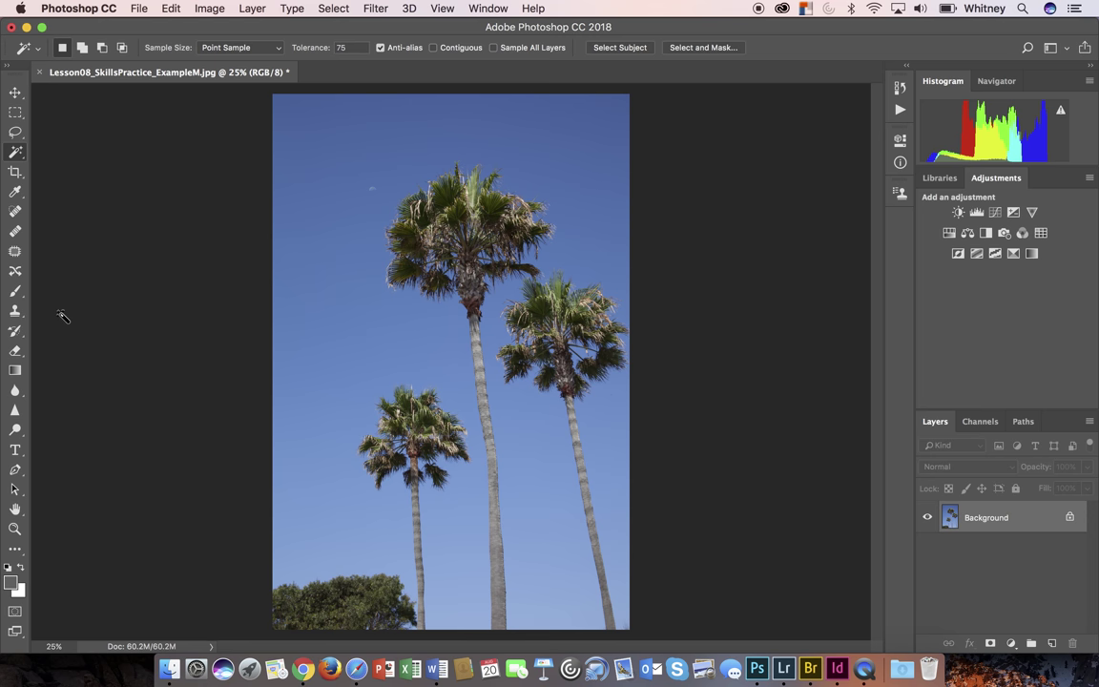
# Start Save As and rename the file to the student's surname plus SkillsPractice08_SelectandFill.
pyautogui.click(140, 9)
pyautogui.click(152, 166)
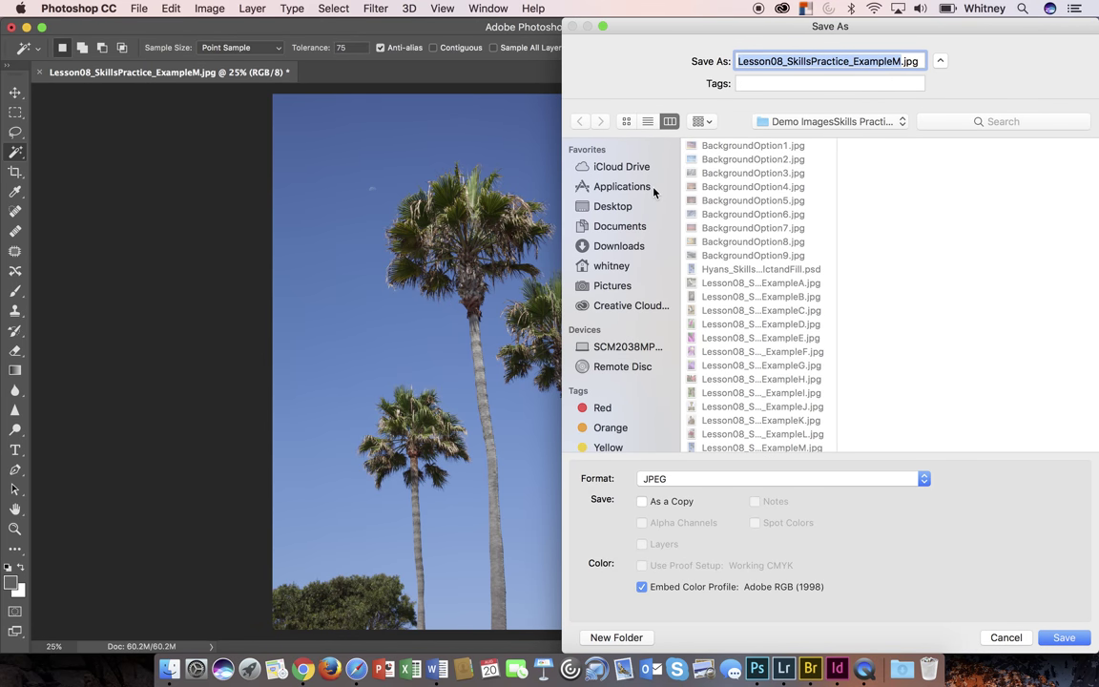
pyautogui.click(780, 61)
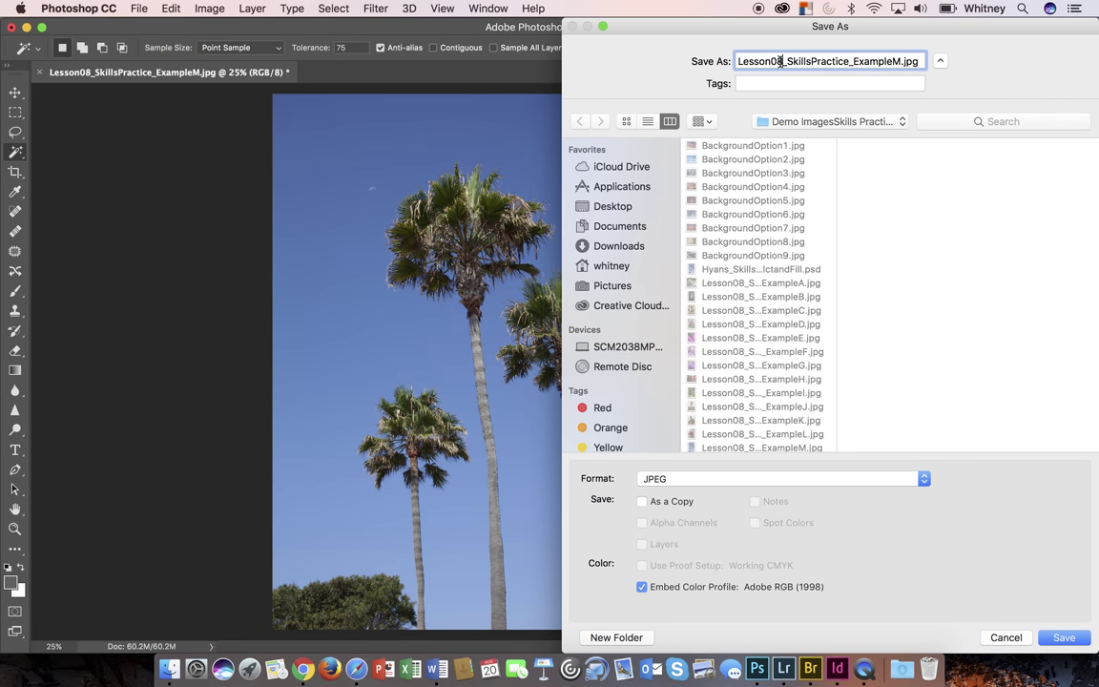
pyautogui.press('BackSpace')
pyautogui.press('BackSpace')
pyautogui.press('BackSpace')
pyautogui.press('BackSpace')
pyautogui.press('BackSpace')
pyautogui.press('BackSpace')
pyautogui.press('BackSpace')
pyautogui.press('BackSpace')
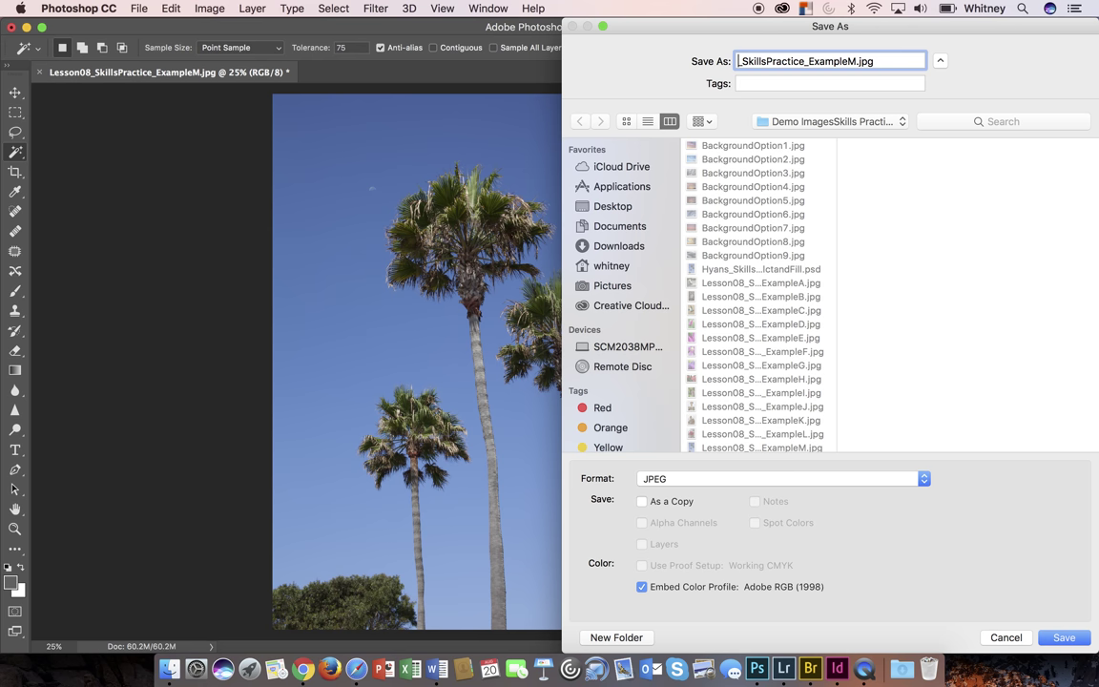
pyautogui.write('Hyans')
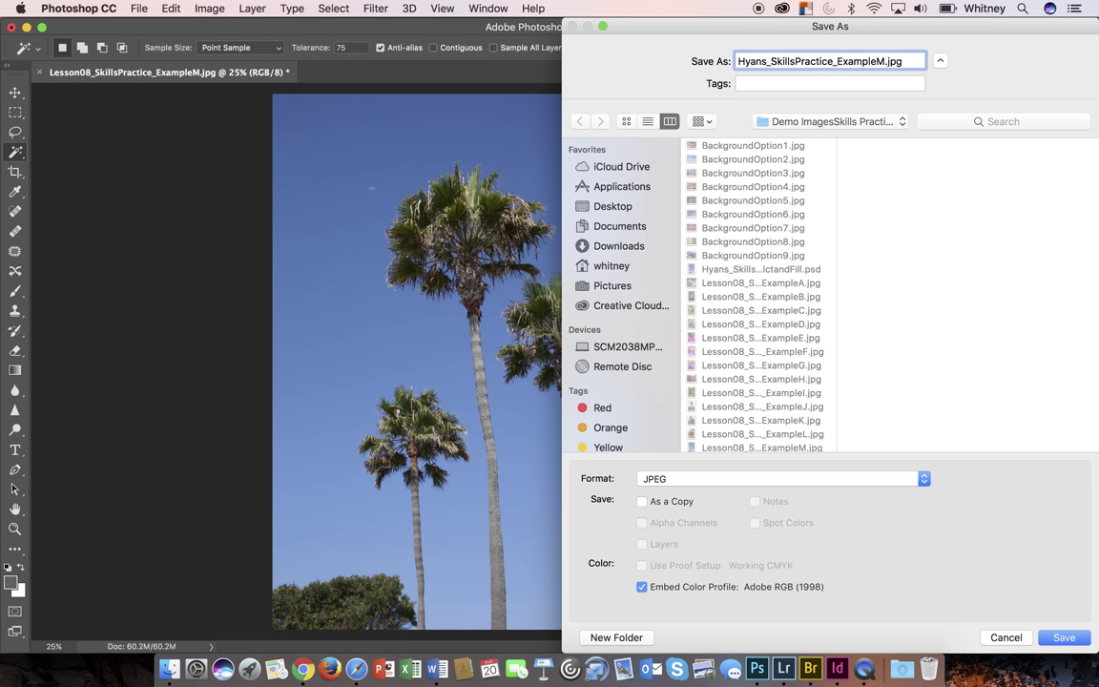
pyautogui.click(832, 61)
pyautogui.write('08')
pyautogui.click(895, 61)
pyautogui.press('BackSpace')
pyautogui.press('BackSpace')
pyautogui.press('BackSpace')
pyautogui.press('BackSpace')
pyautogui.press('BackSpace')
pyautogui.press('BackSpace')
pyautogui.press('BackSpace')
pyautogui.press('BackSpace')
pyautogui.write('SelectandFill')
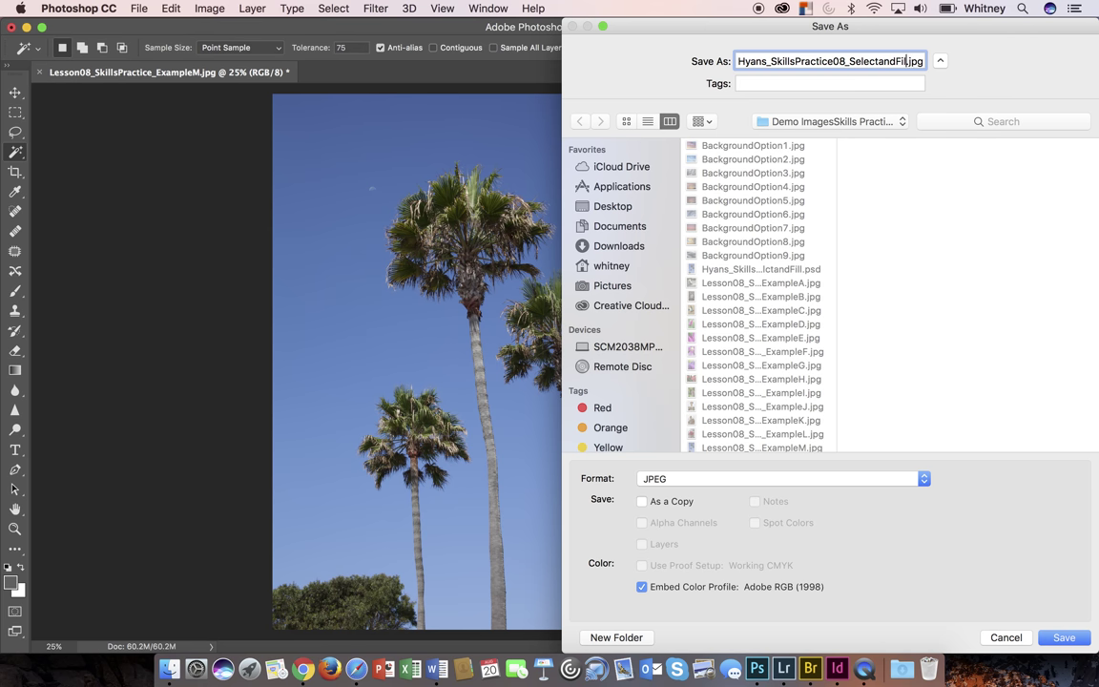
# Save it as a Photoshop PSD in the student's folder under Desktop > ART 1280.
pyautogui.click(871, 477)
pyautogui.click(872, 397)
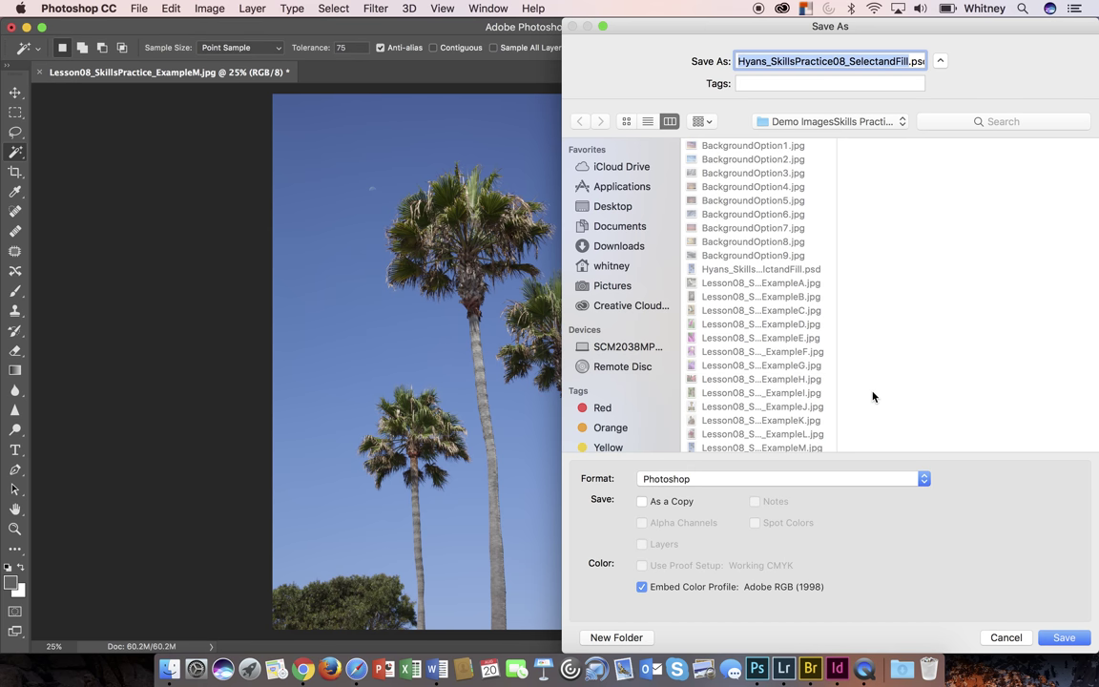
pyautogui.click(615, 208)
pyautogui.click(738, 146)
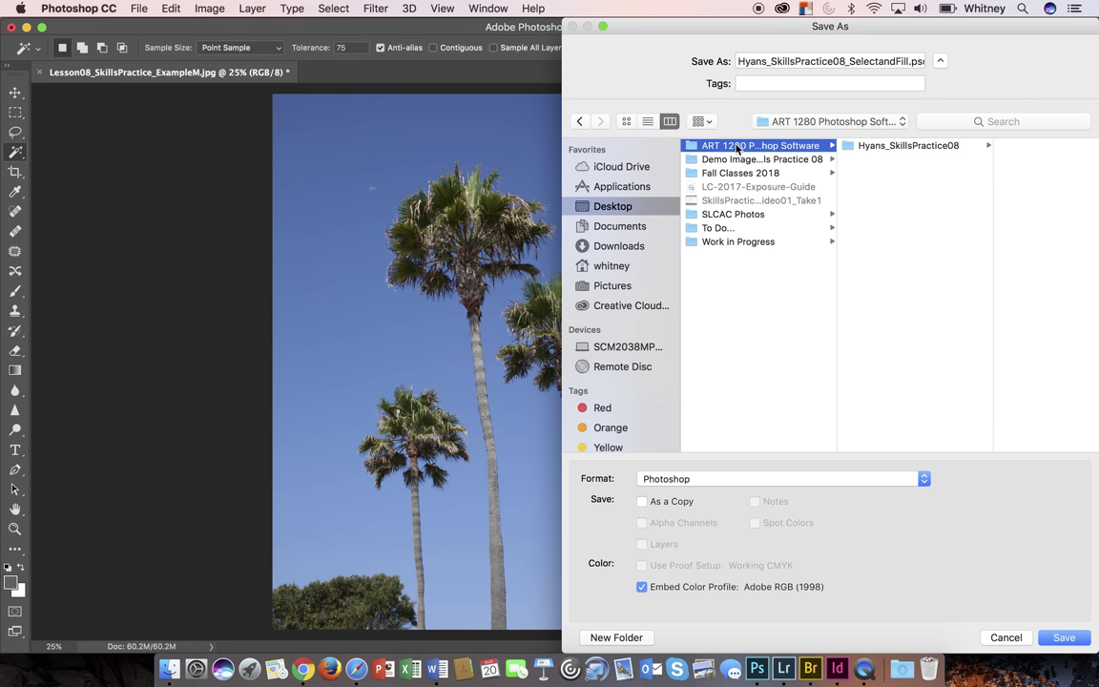
pyautogui.click(873, 148)
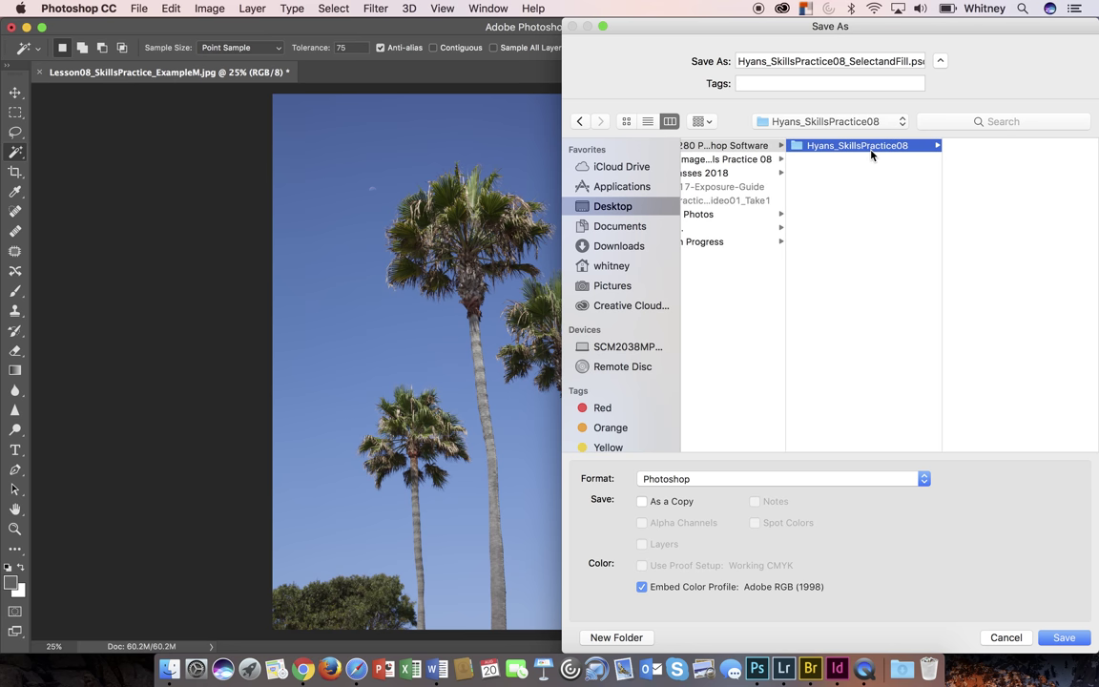
pyautogui.click(1078, 639)
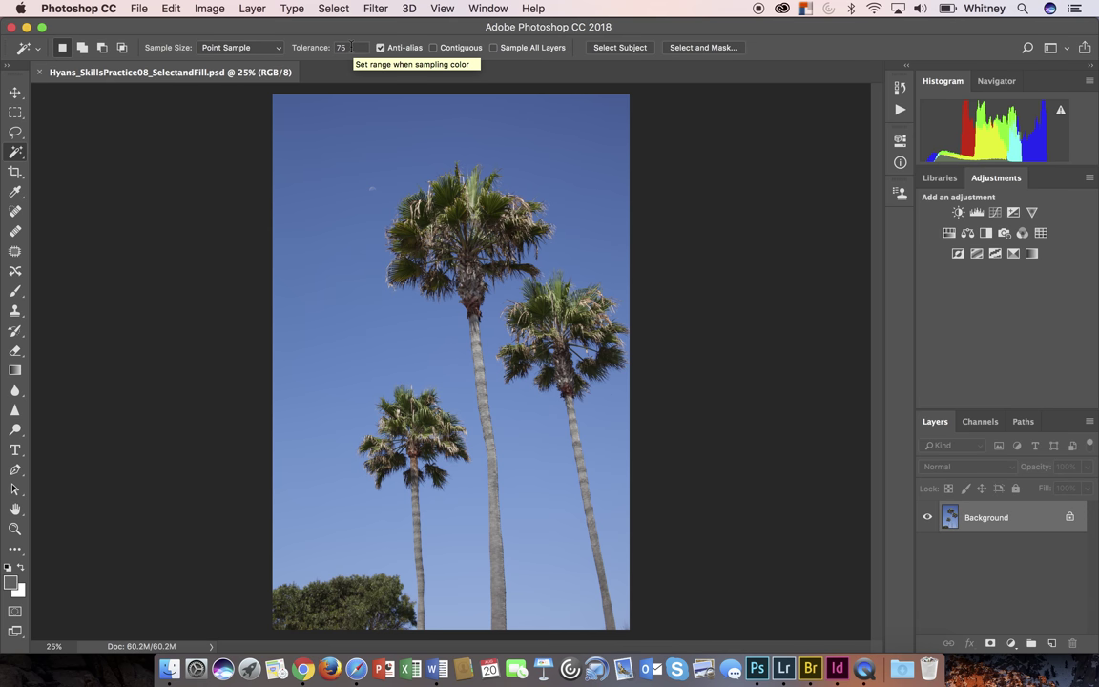
pyautogui.click(349, 47)
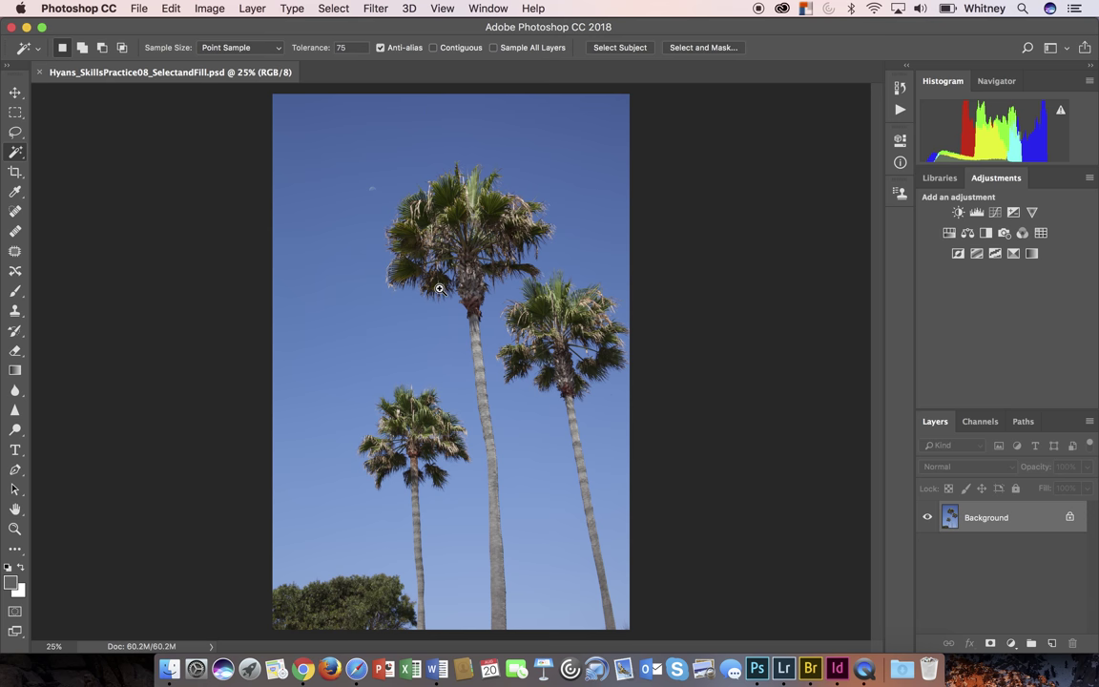
pyautogui.scroll(3, 440, 288)
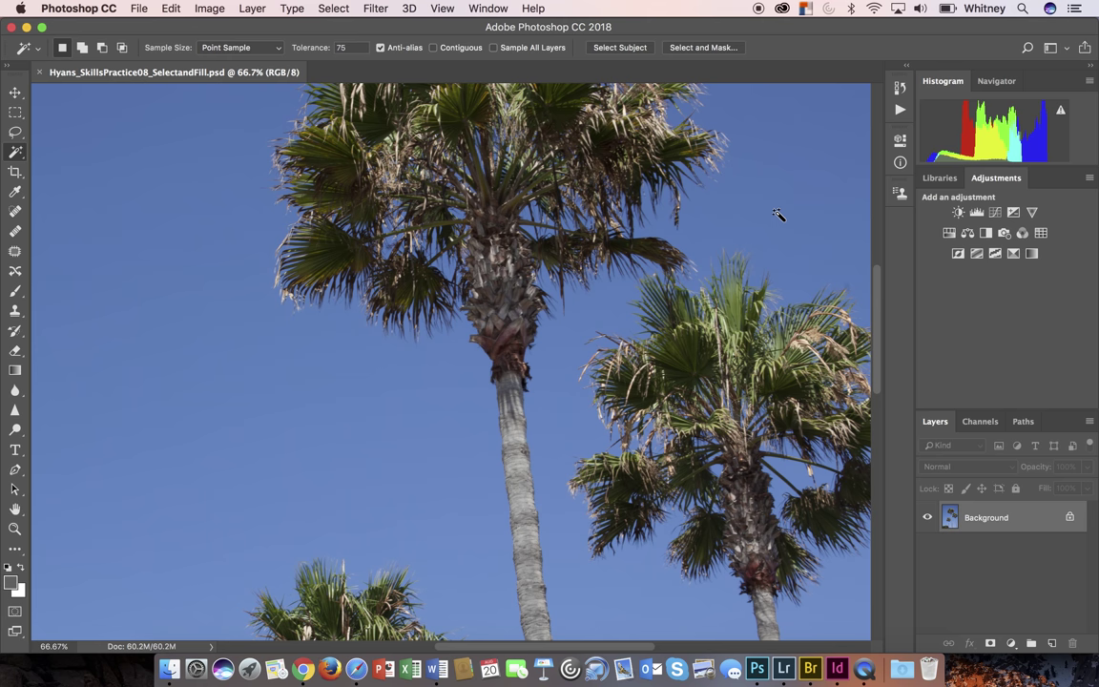
pyautogui.keyDown('alt'); pyautogui.click(576, 238); pyautogui.keyUp('alt')
pyautogui.keyDown('alt'); pyautogui.click(576, 239); pyautogui.keyUp('alt')
pyautogui.keyDown('alt'); pyautogui.click(575, 240); pyautogui.keyUp('alt')
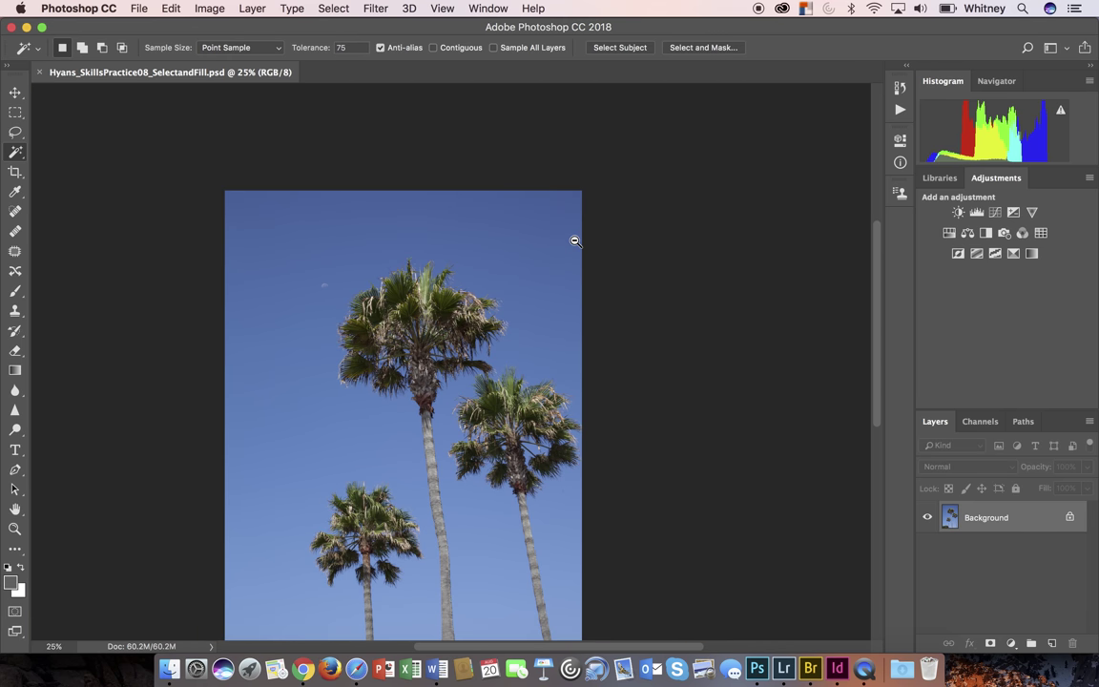
pyautogui.moveTo(490, 343); pyautogui.dragTo(581, 245)
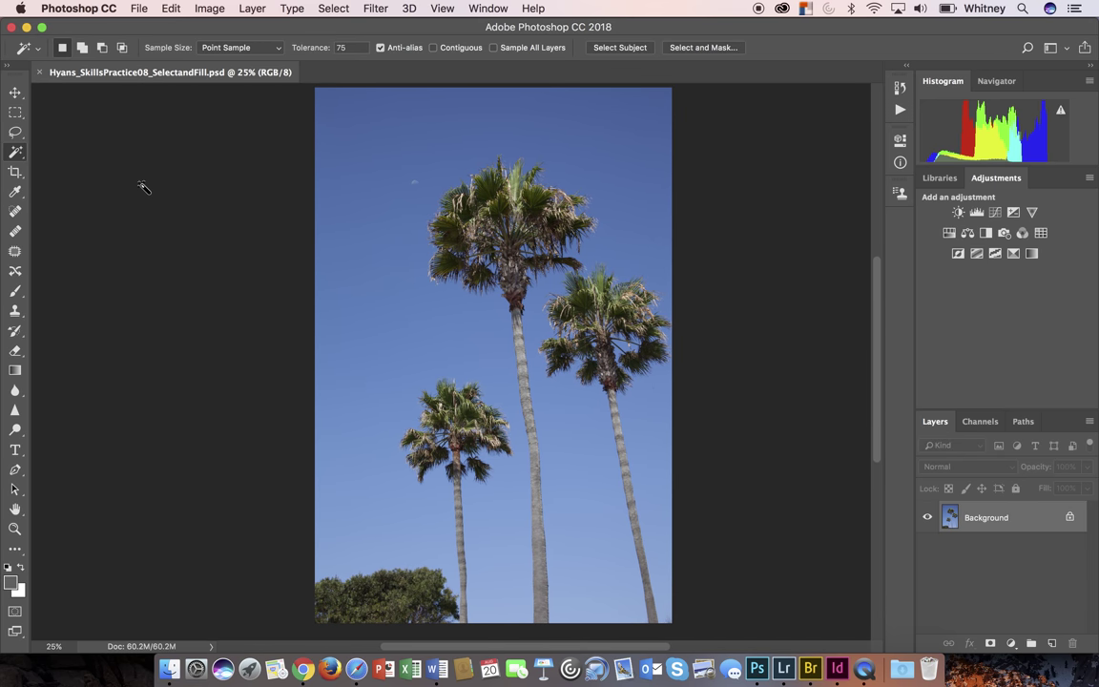
pyautogui.click(386, 286)
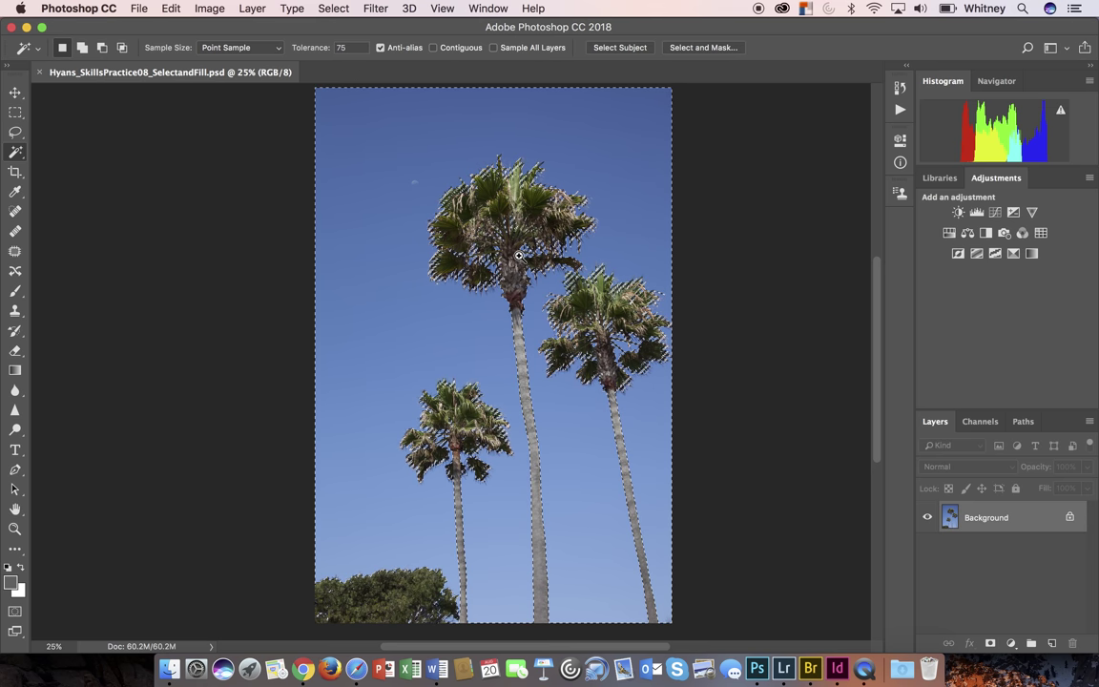
# Zoom in to check the sky selection around the top palm's fronds and trunk, then zoom back out.
pyautogui.scroll(2, 518, 256)
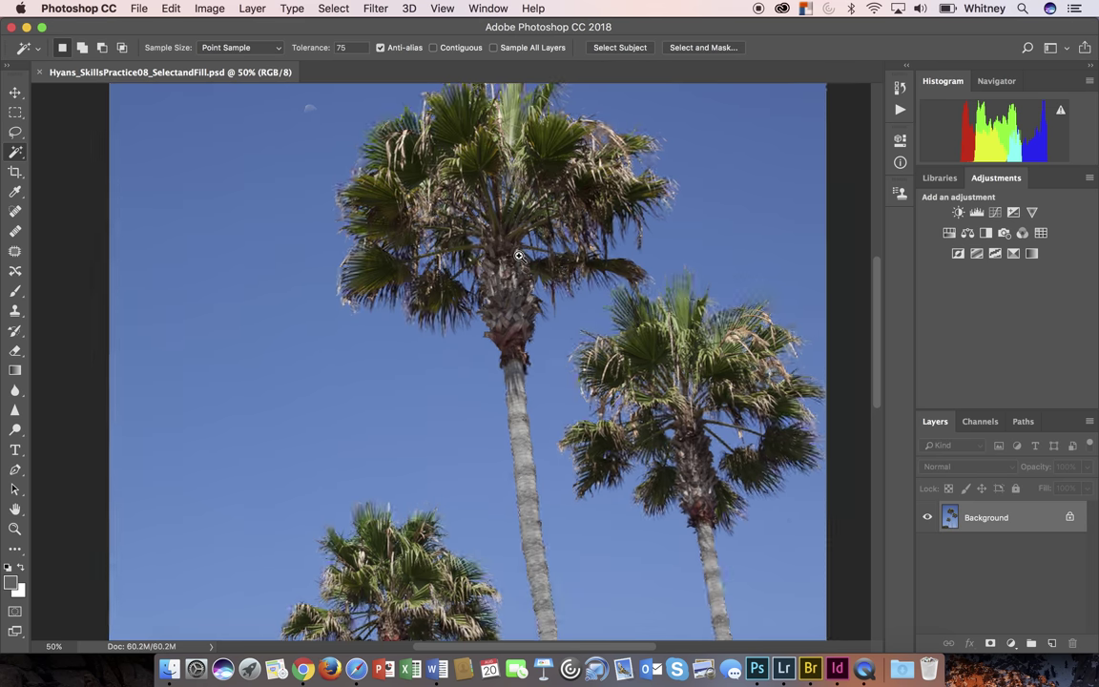
pyautogui.scroll(2, 518, 255)
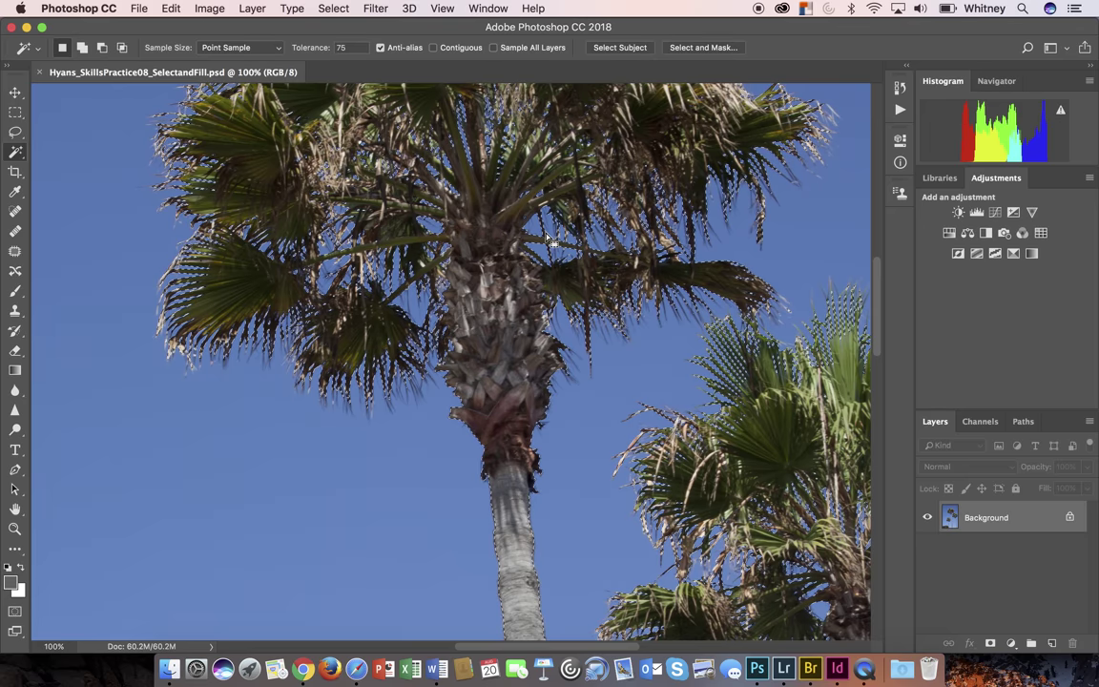
pyautogui.moveTo(544, 228); pyautogui.dragTo(508, 325)
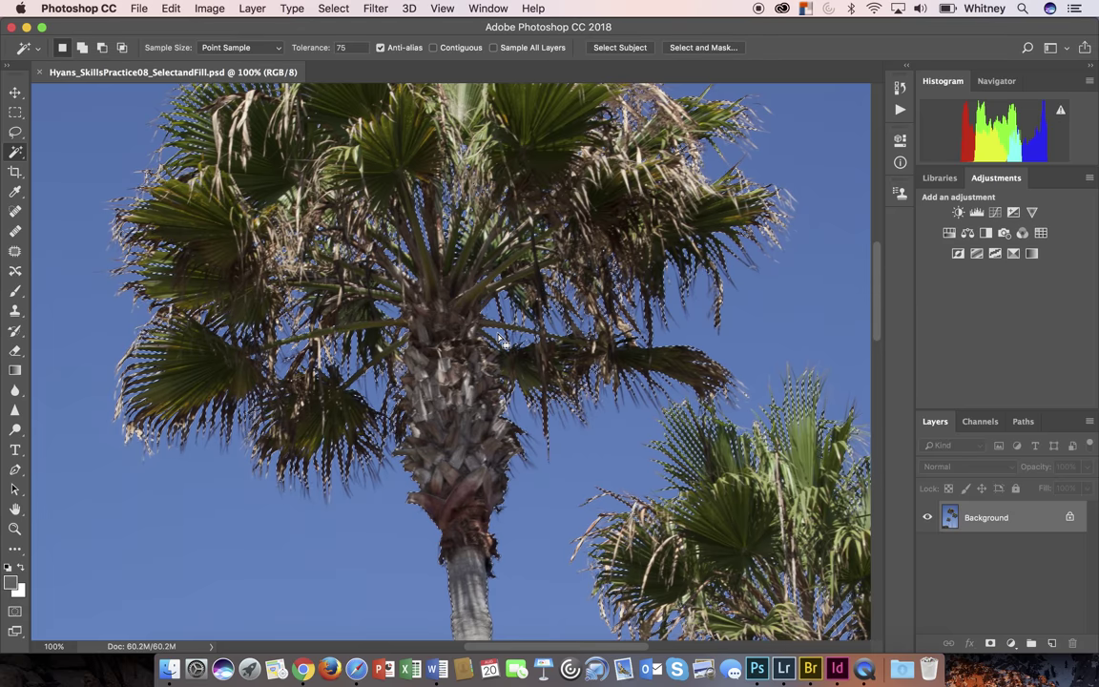
pyautogui.press('alt')
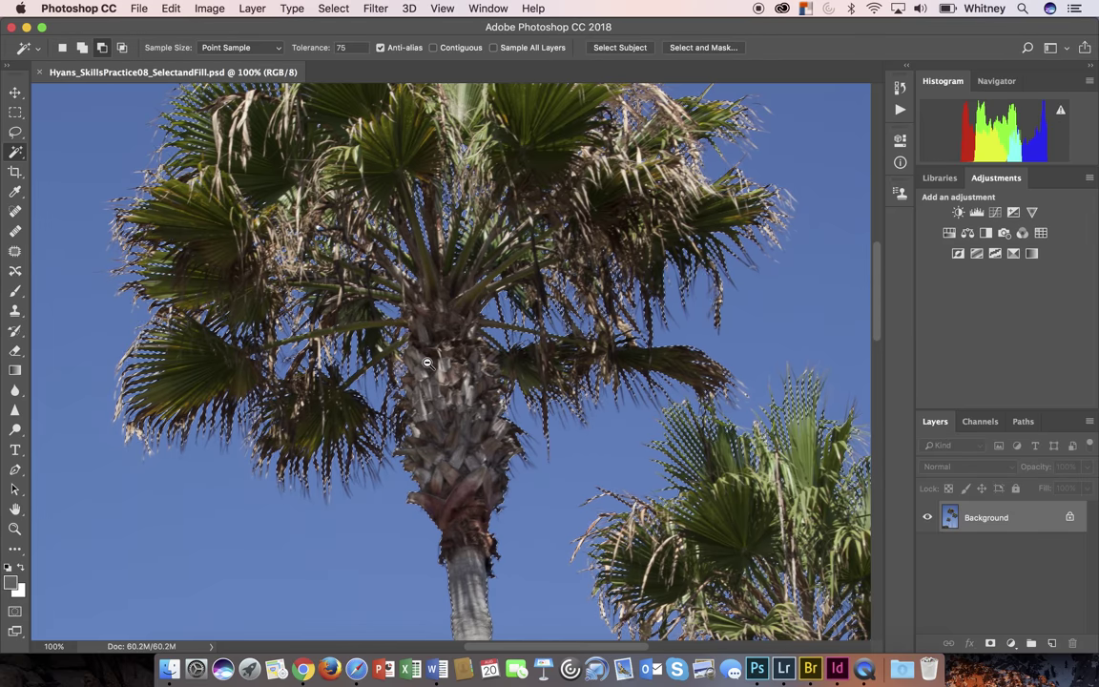
pyautogui.scroll(-2, 427, 362)
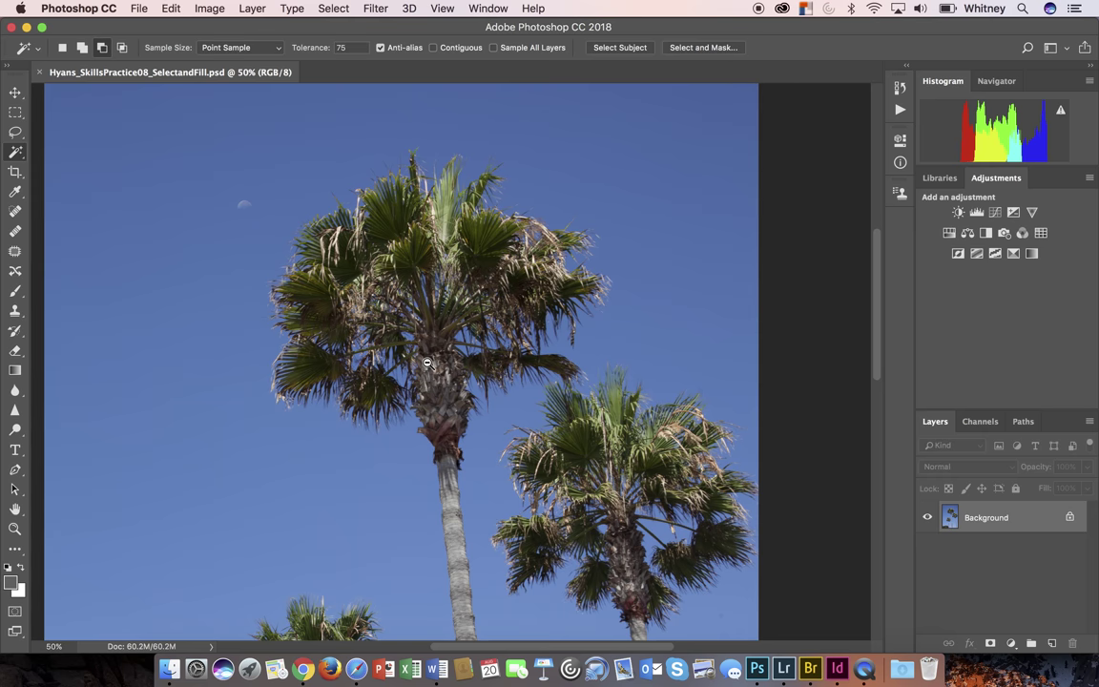
pyautogui.scroll(-2, 427, 362)
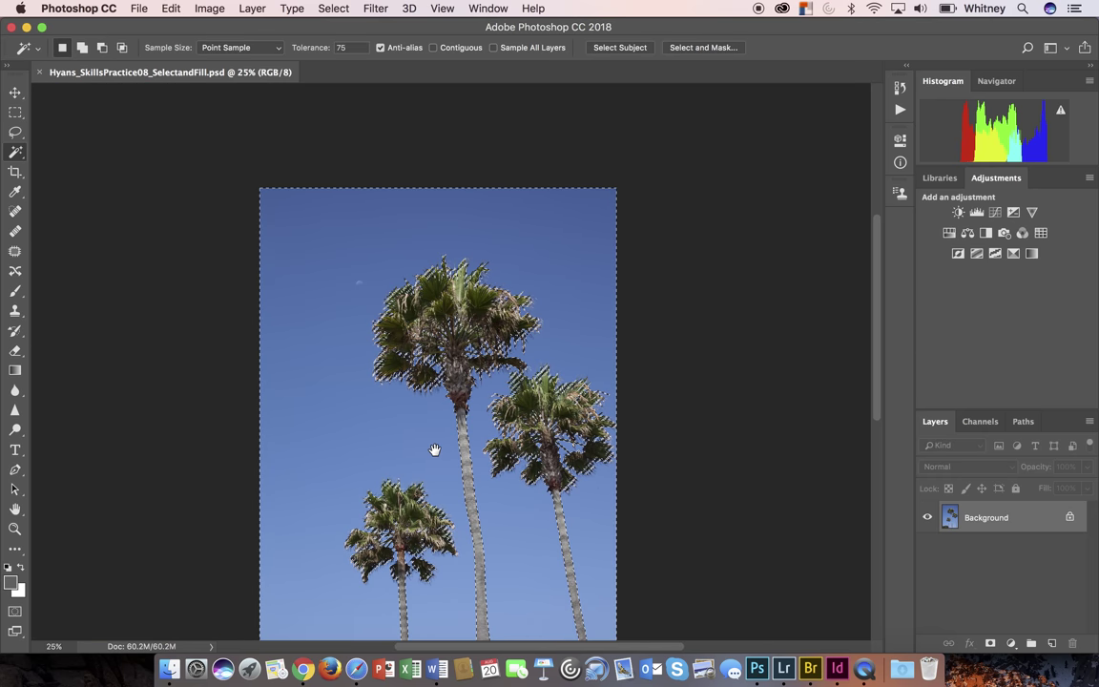
pyautogui.moveTo(434, 449); pyautogui.dragTo(467, 355)
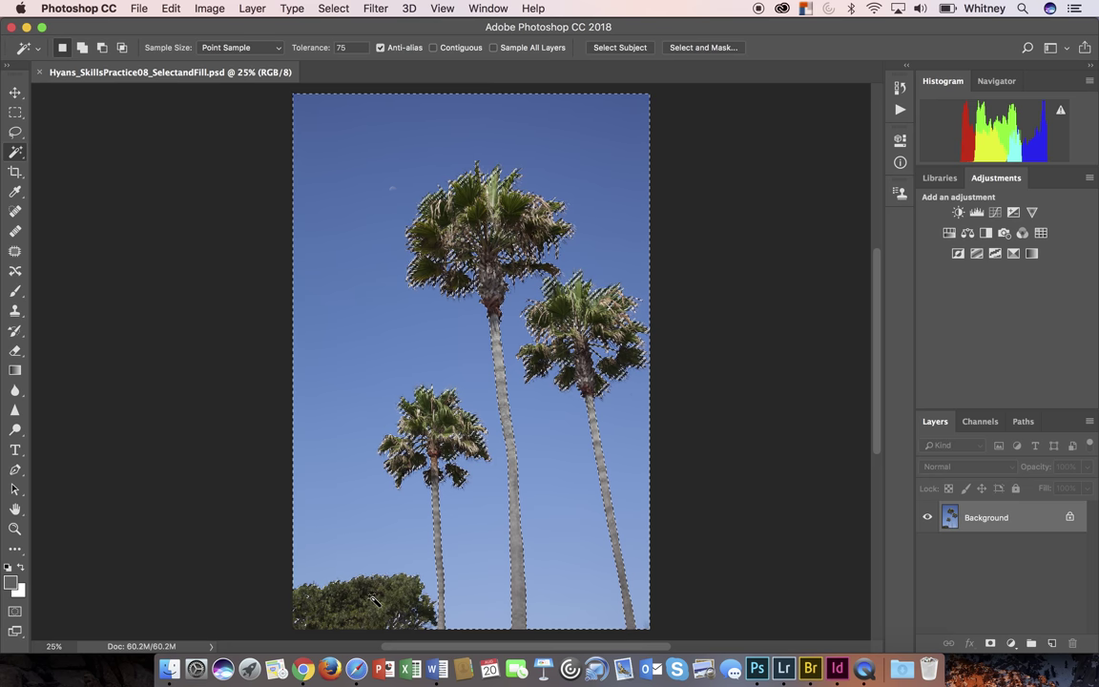
pyautogui.click(16, 132)
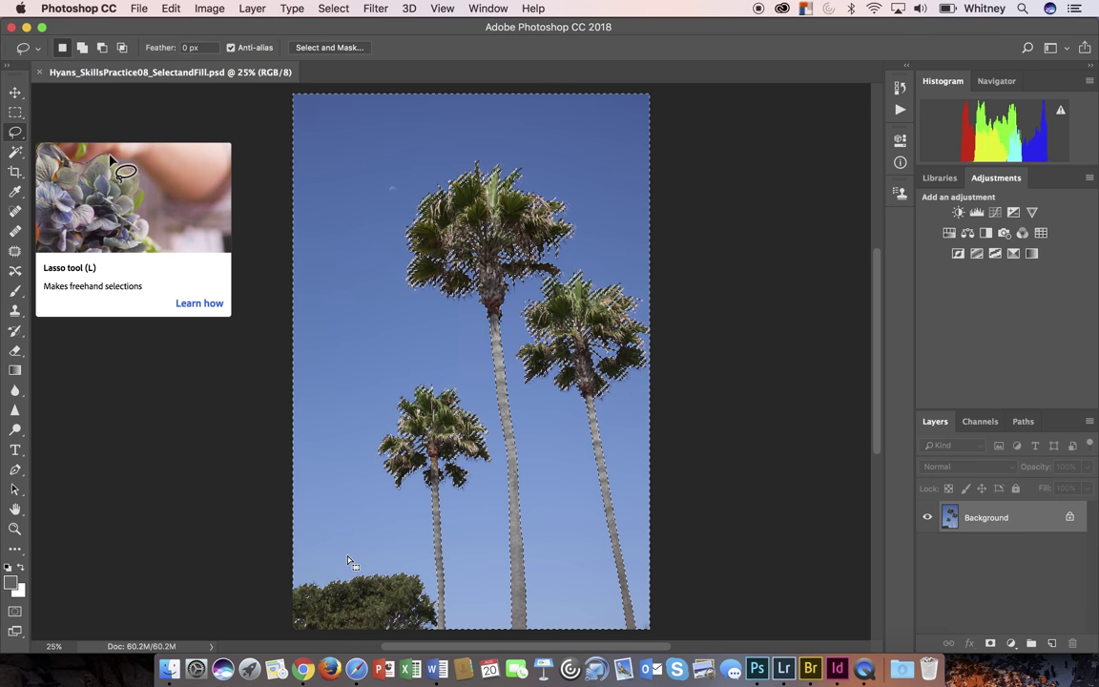
# Shift-lasso the lower-left bush into the selection, then zoom in to add the missed area beside the trunk.
pyautogui.press('shift')
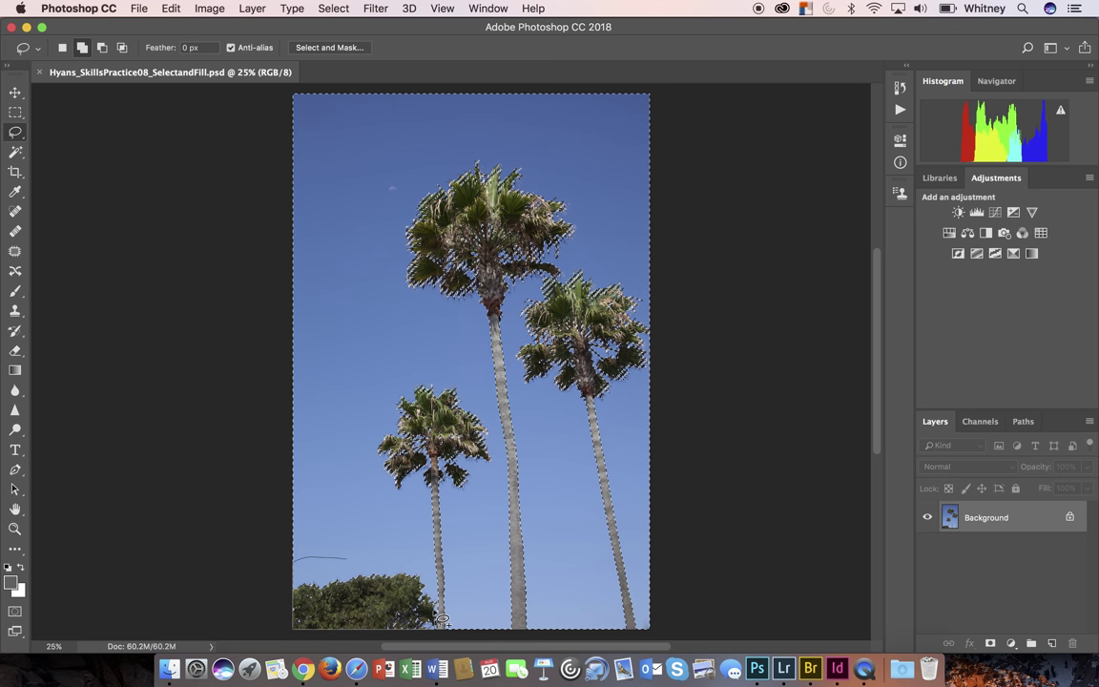
pyautogui.moveTo(366, 569); pyautogui.dragTo(432, 595)
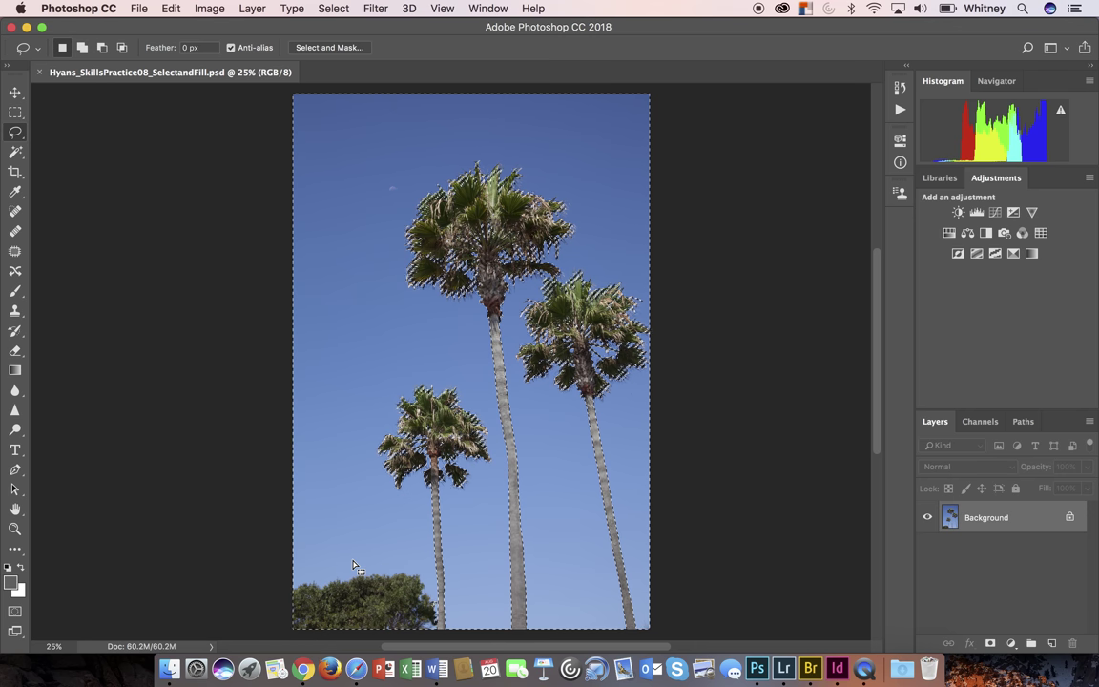
pyautogui.keyDown('super'); pyautogui.click(437, 600); pyautogui.keyUp('super')
pyautogui.keyDown('super'); pyautogui.click(446, 608); pyautogui.keyUp('super')
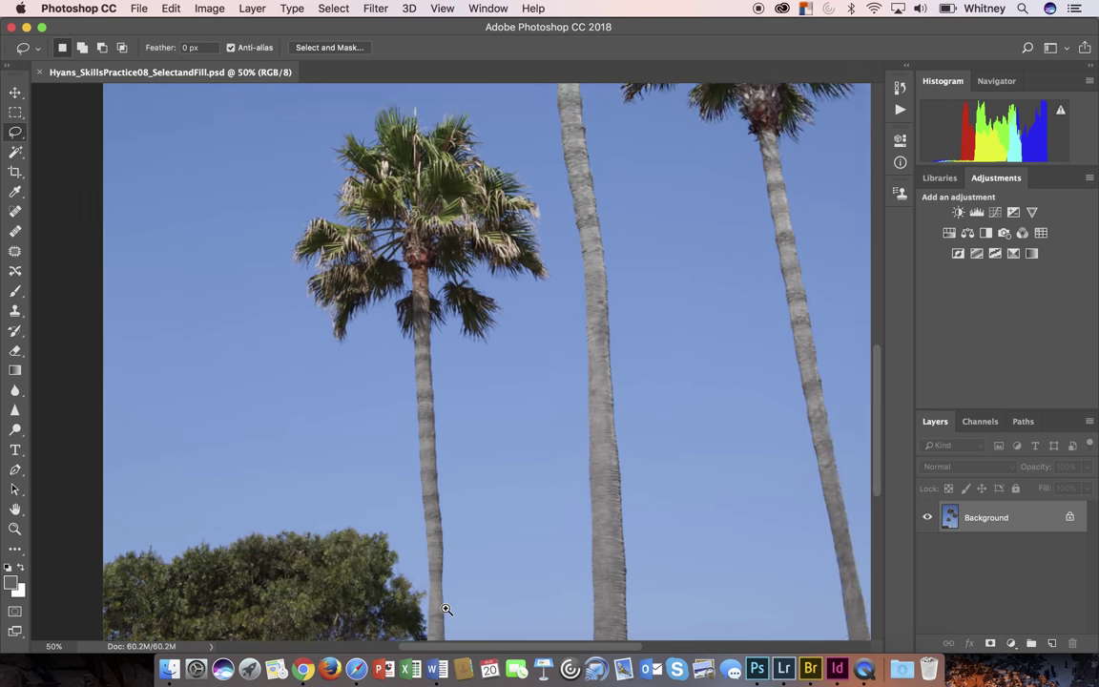
pyautogui.moveTo(445, 573); pyautogui.dragTo(447, 507)
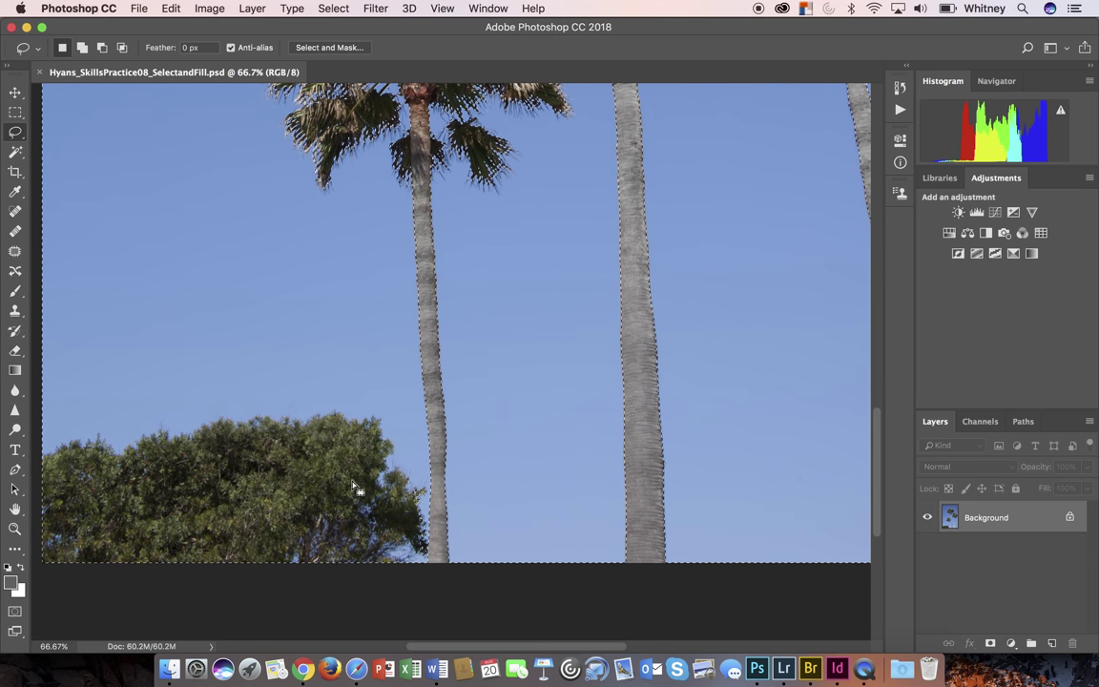
pyautogui.click(436, 501)
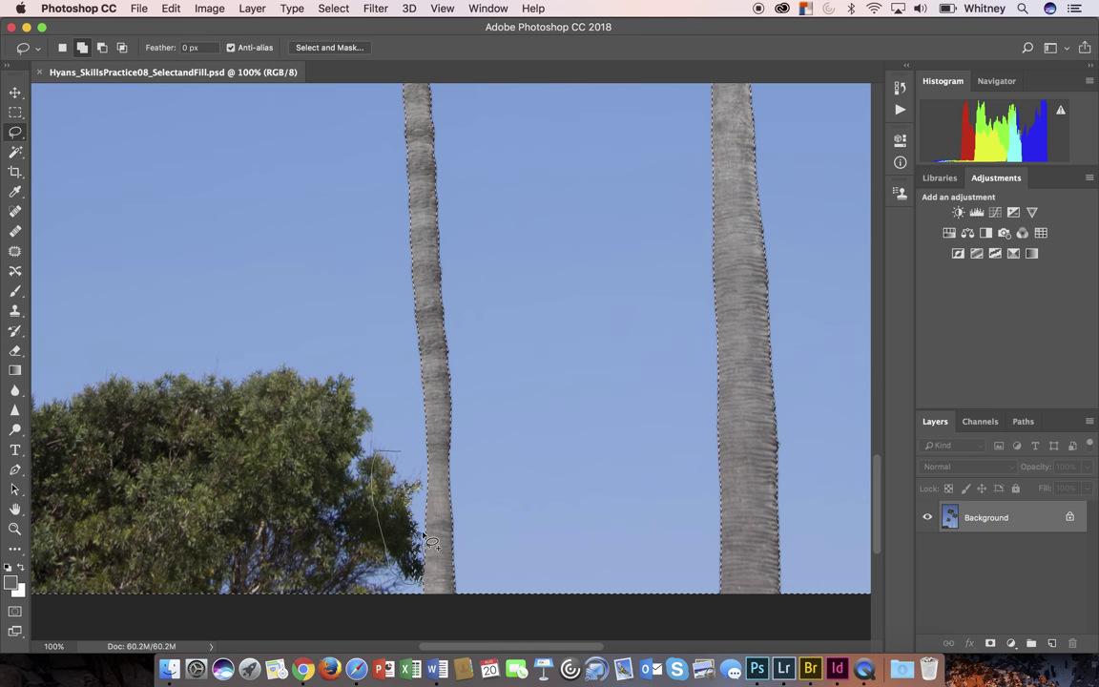
pyautogui.moveTo(411, 463); pyautogui.dragTo(400, 458)
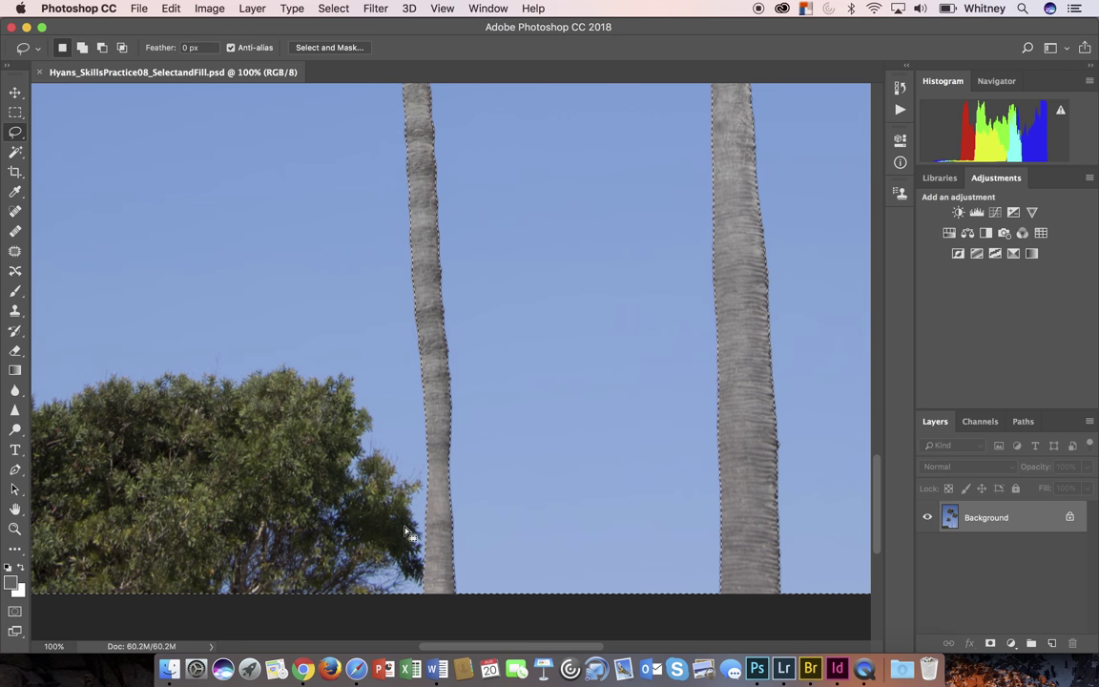
pyautogui.moveTo(210, 510); pyautogui.dragTo(438, 503)
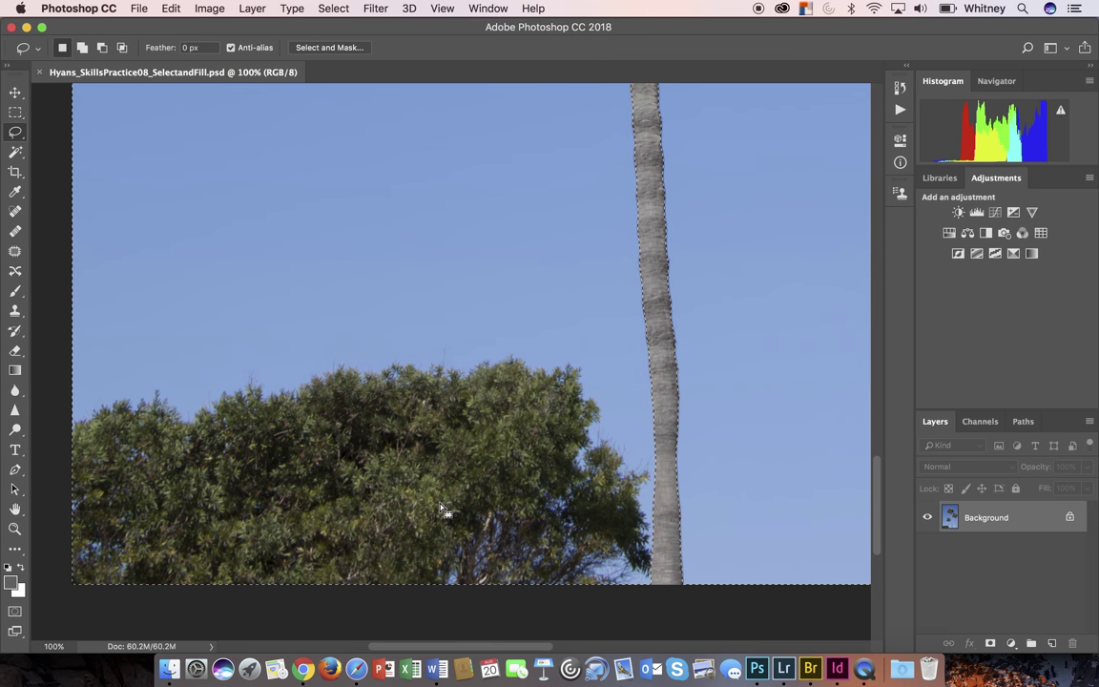
pyautogui.keyDown('alt'); pyautogui.keyDown('super'); pyautogui.click(410, 449); pyautogui.keyUp('super'); pyautogui.keyUp('alt')
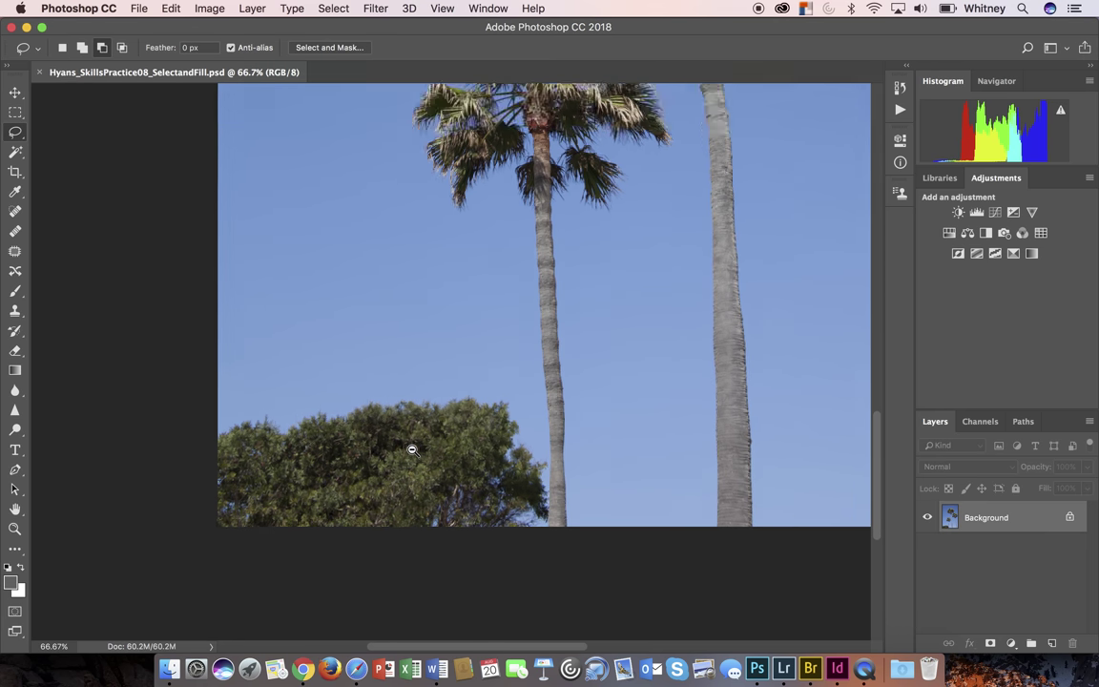
pyautogui.keyDown('alt'); pyautogui.keyDown('super'); pyautogui.click(411, 449); pyautogui.keyUp('super'); pyautogui.keyUp('alt')
# Zoom out to 25% and pan to fit the whole selected photo, then open the Select menu.
pyautogui.keyDown('alt'); pyautogui.keyDown('super'); pyautogui.click(411, 450); pyautogui.keyUp('super'); pyautogui.keyUp('alt')
pyautogui.keyDown('alt'); pyautogui.keyDown('super'); pyautogui.click(411, 449); pyautogui.keyUp('super'); pyautogui.keyUp('alt')
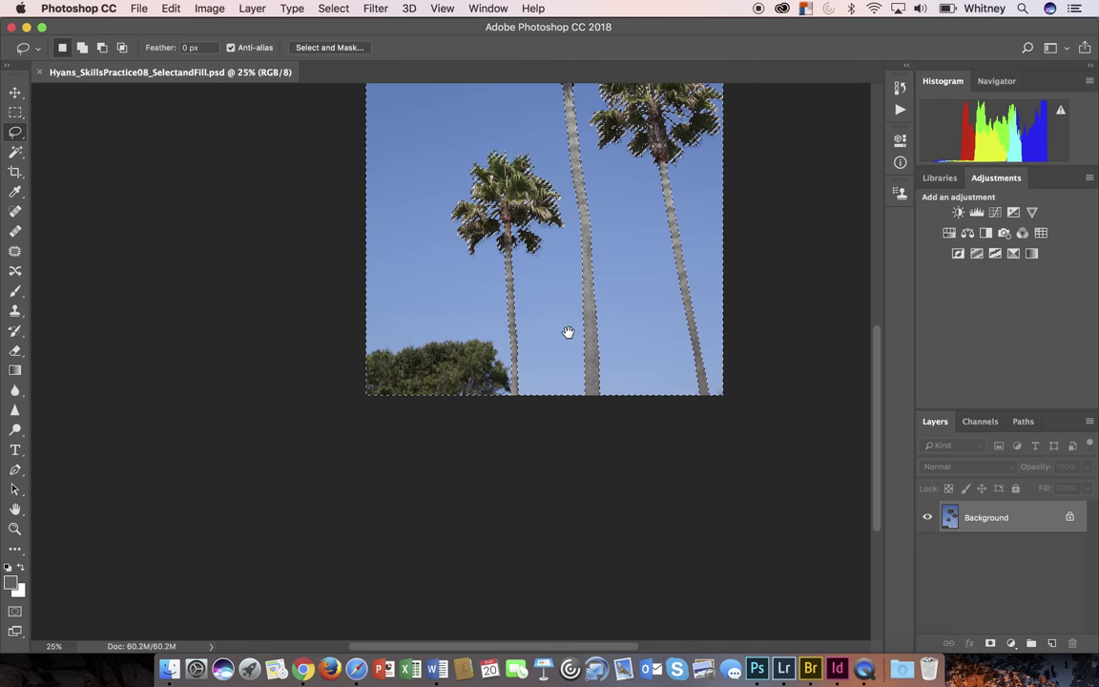
pyautogui.moveTo(568, 332); pyautogui.dragTo(459, 559)
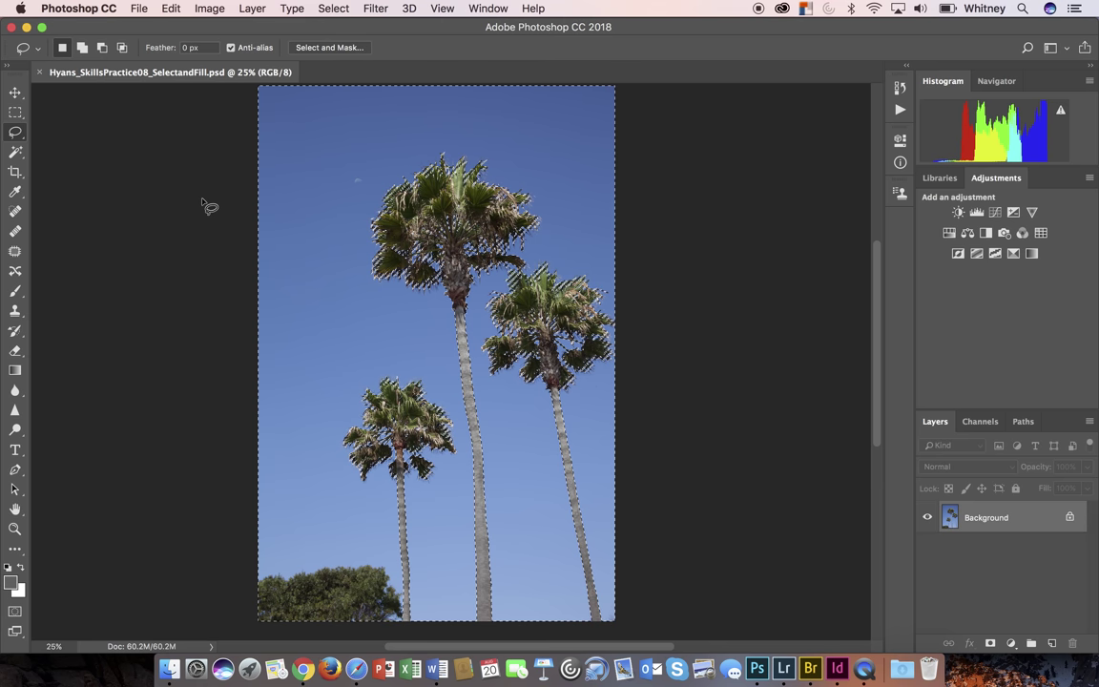
pyautogui.click(333, 10)
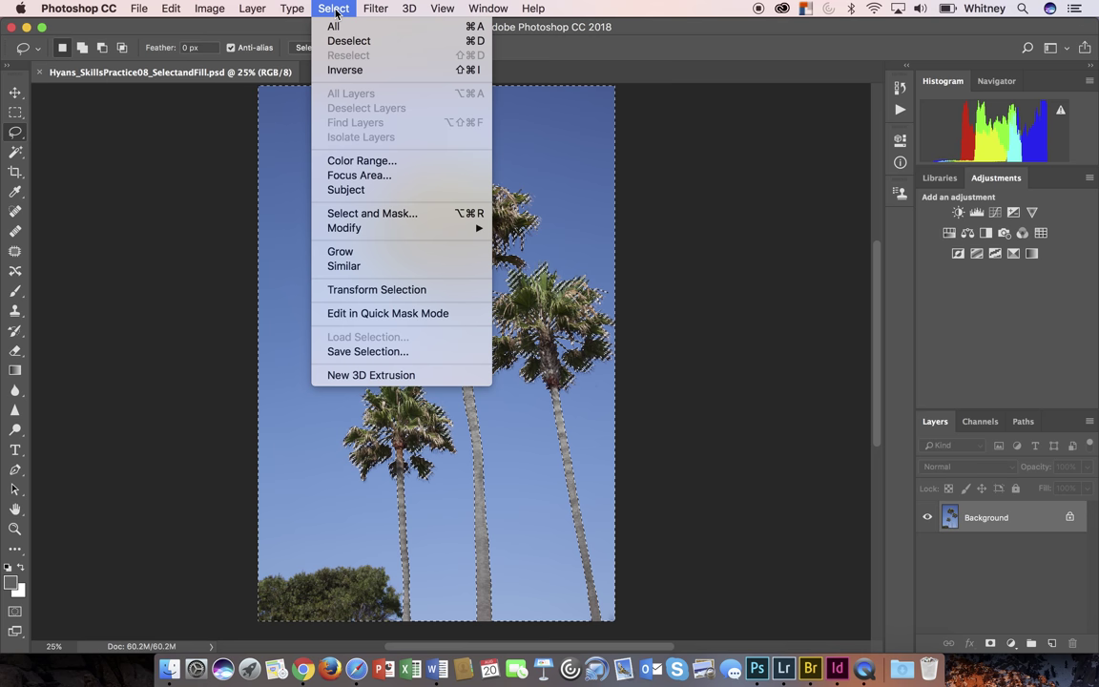
# Save the selection as a new channel named 'Palm Trees', then deselect with Cmd+D.
pyautogui.click(370, 351)
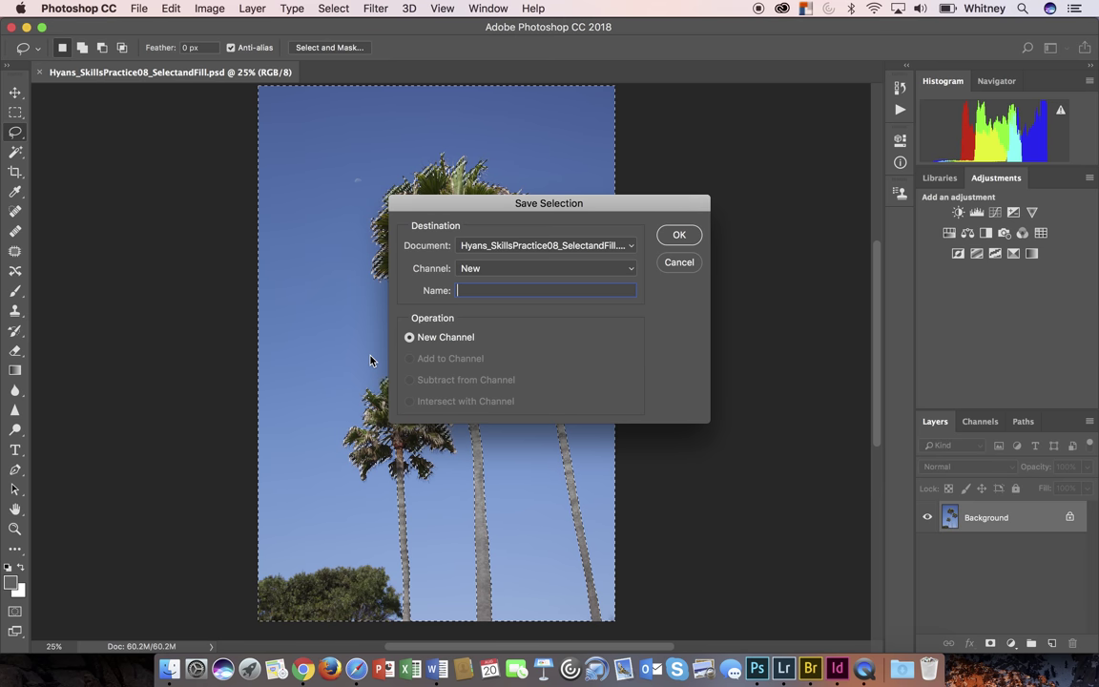
pyautogui.write('Pal')
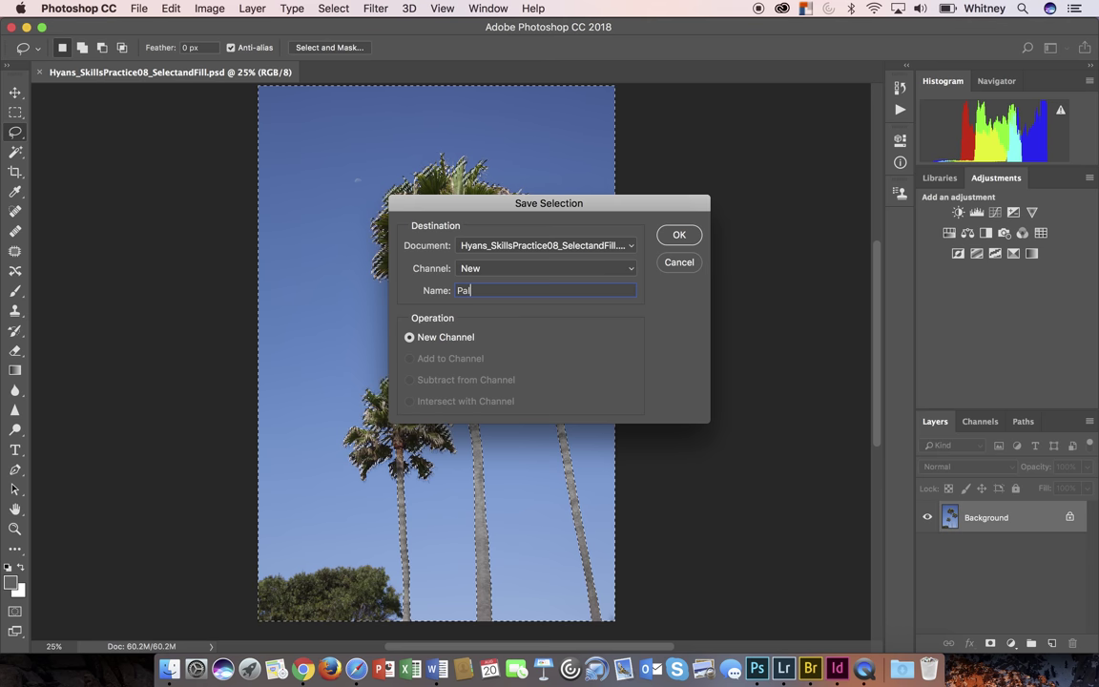
pyautogui.write('m Trees')
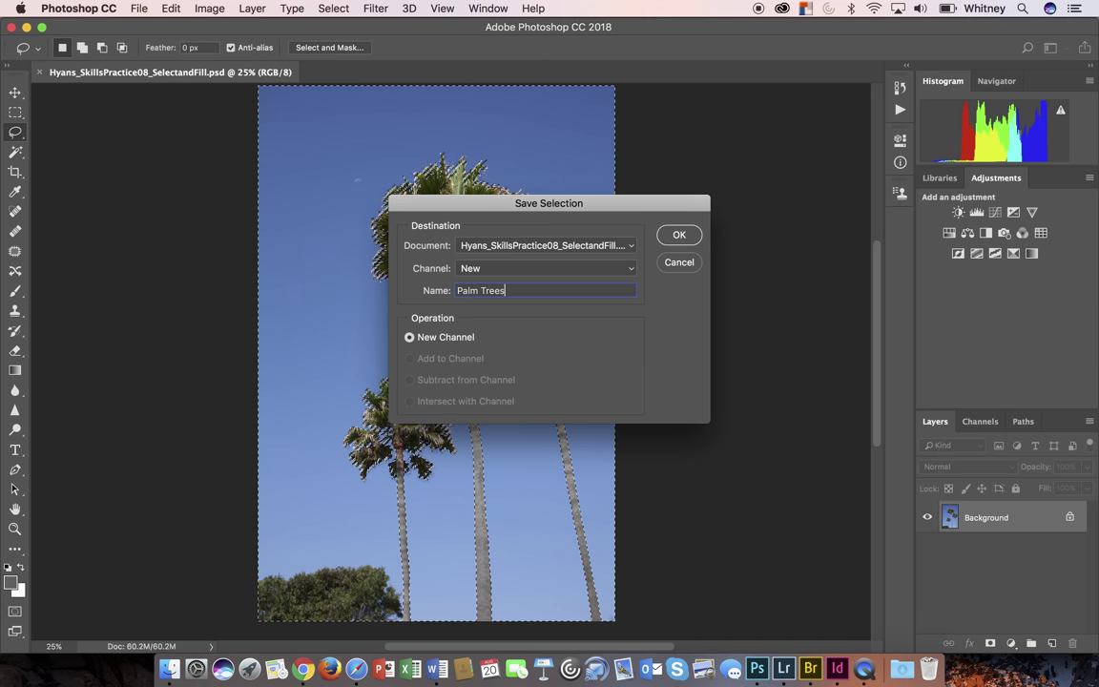
pyautogui.click(679, 235)
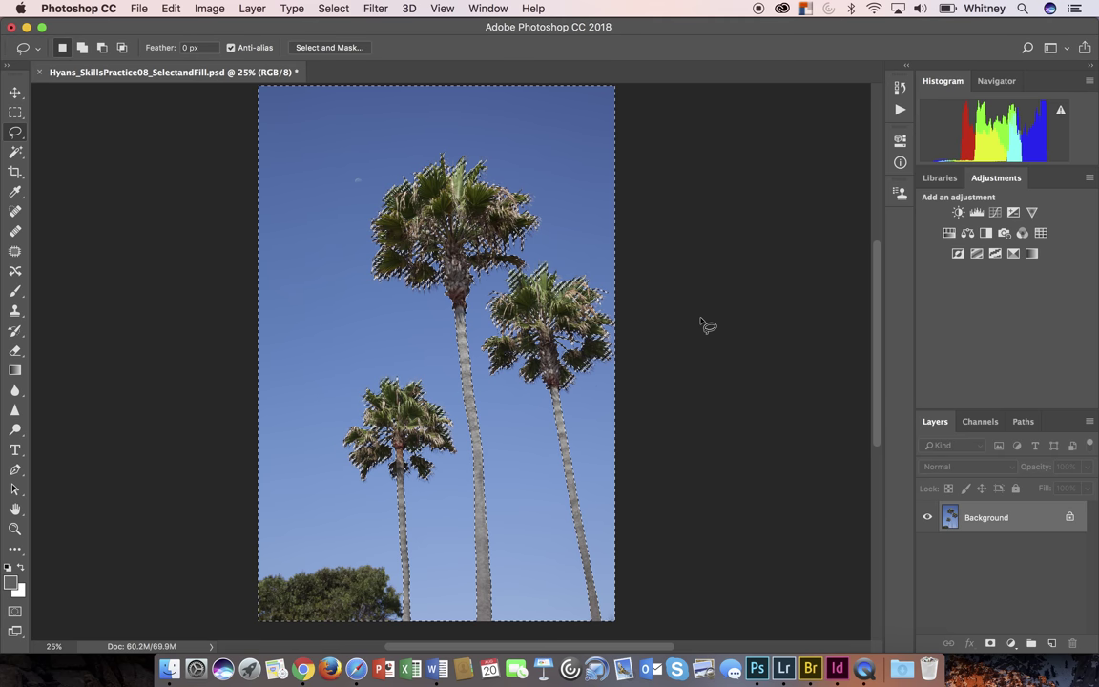
pyautogui.press('super+d')
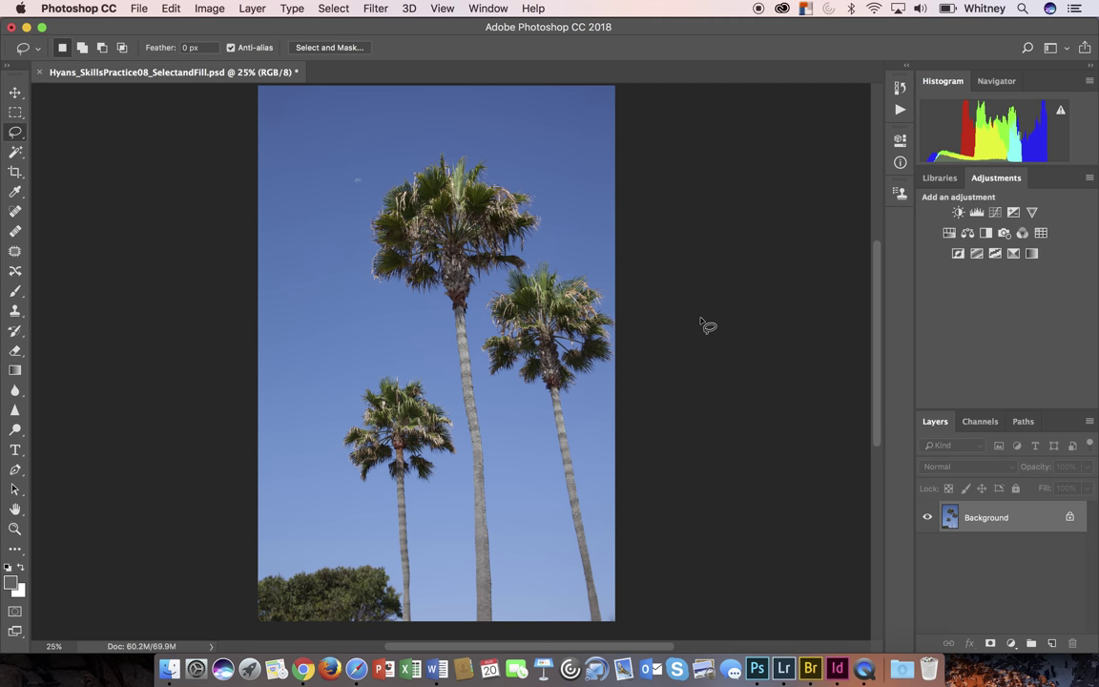
# Verify the Palm Trees channel in the Channels panel, then load it back as the selection.
pyautogui.click(979, 422)
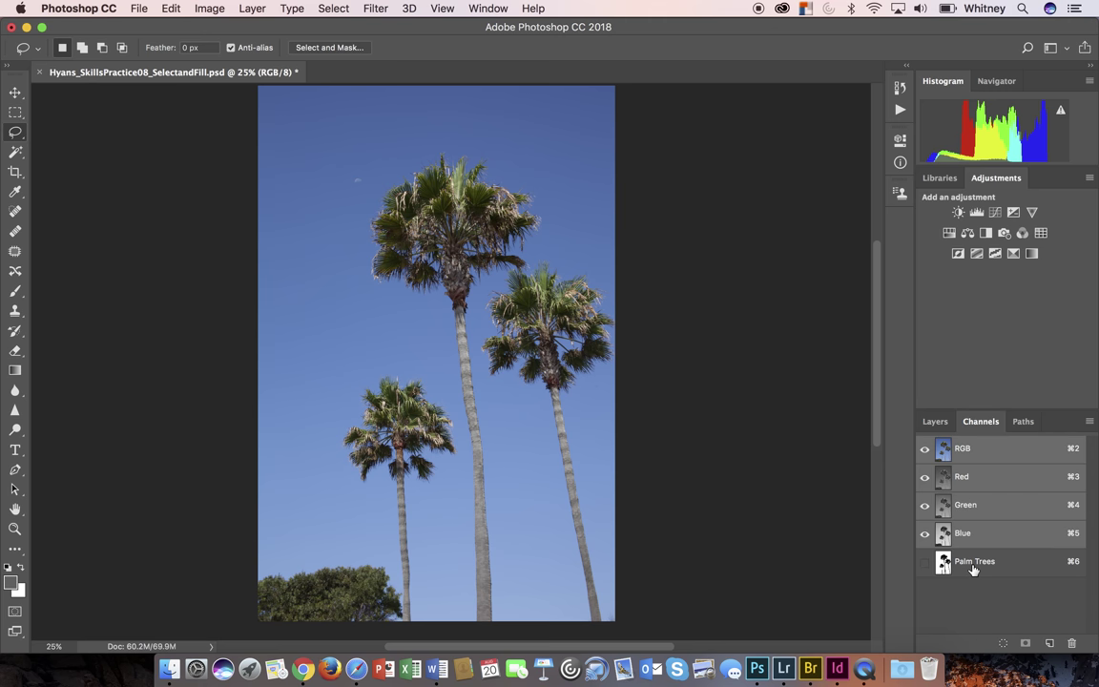
pyautogui.click(936, 422)
pyautogui.click(331, 11)
pyautogui.click(371, 338)
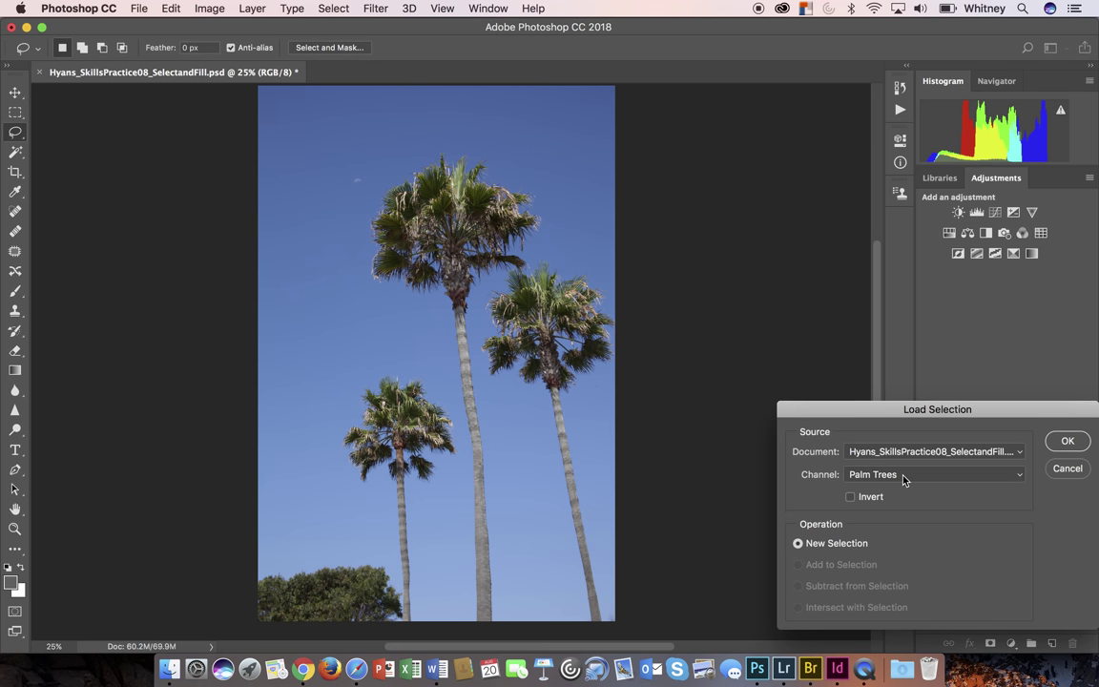
pyautogui.click(1076, 444)
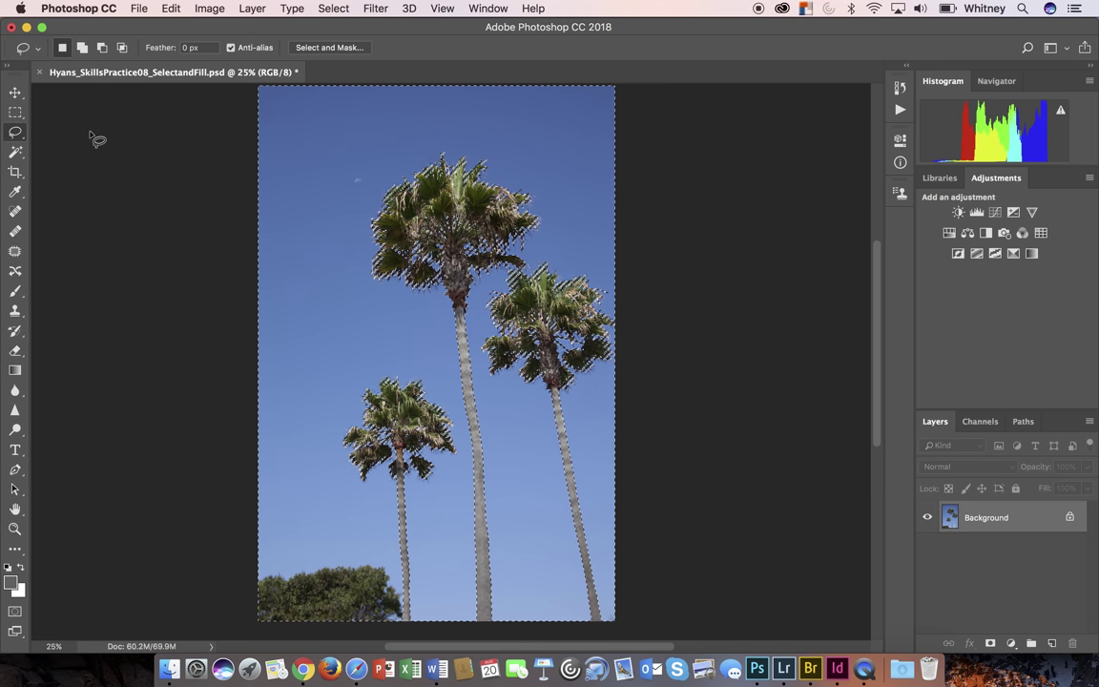
# Use Edit > Fill with a custom colour to fill the selection with orange #f48814.
pyautogui.click(169, 12)
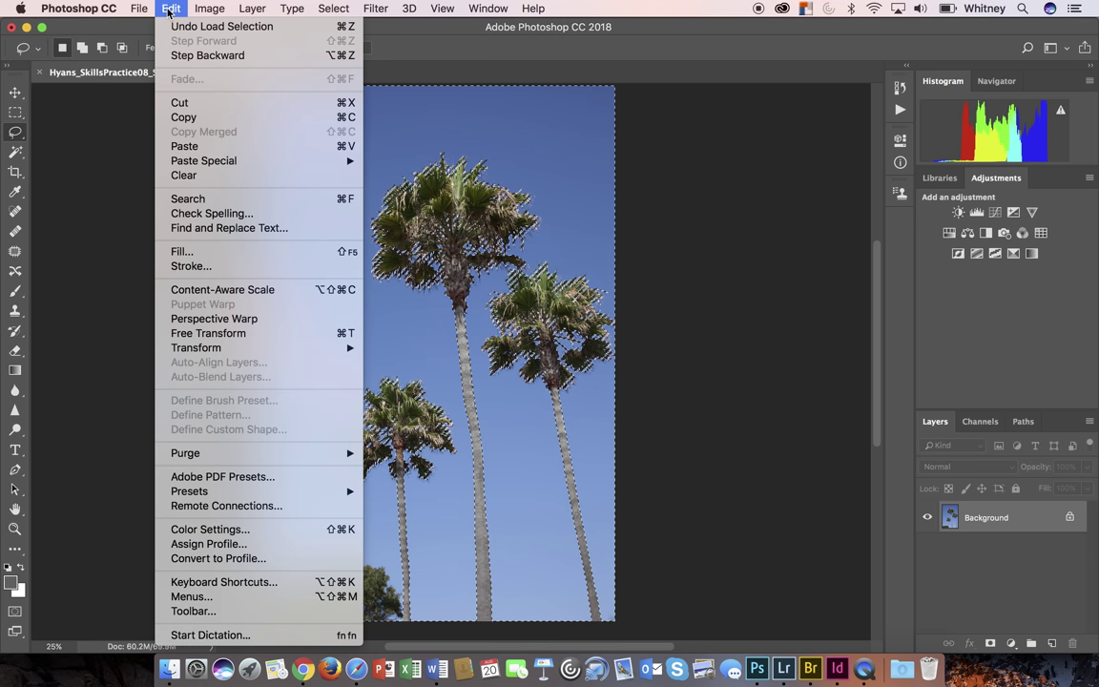
pyautogui.click(191, 251)
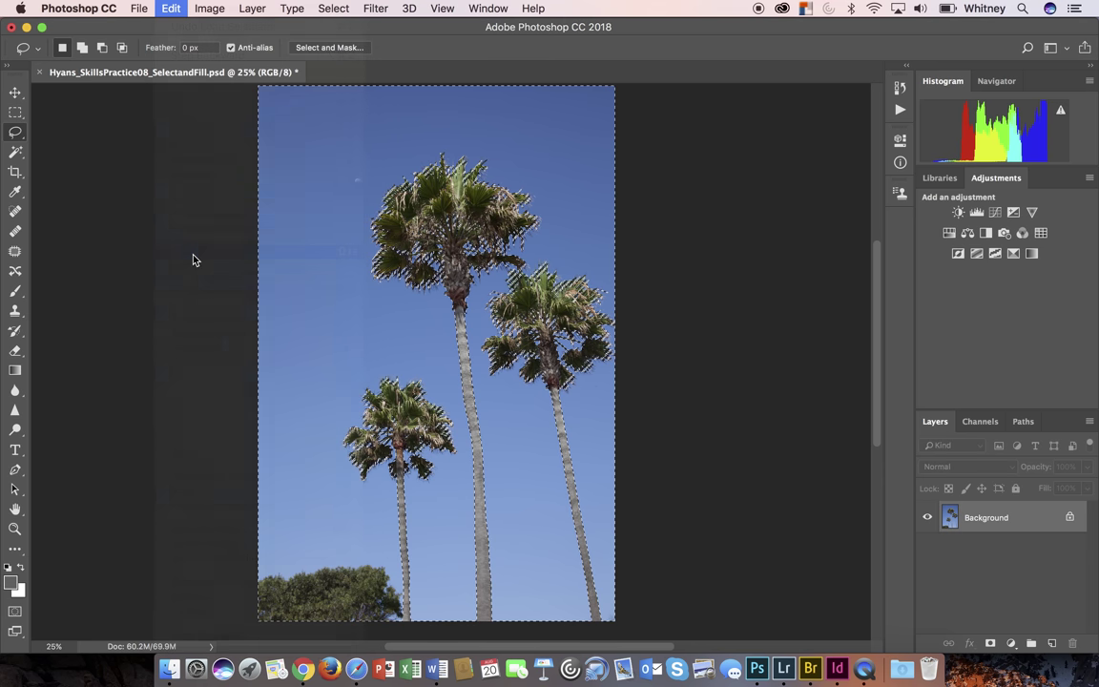
pyautogui.click(728, 363)
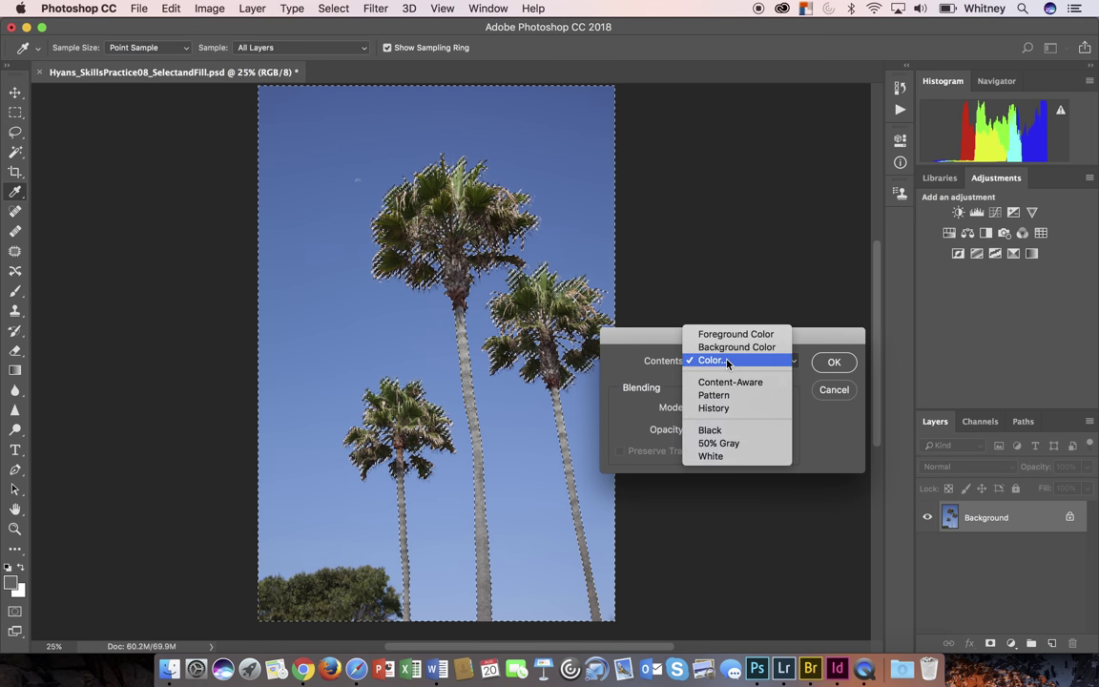
pyautogui.click(735, 362)
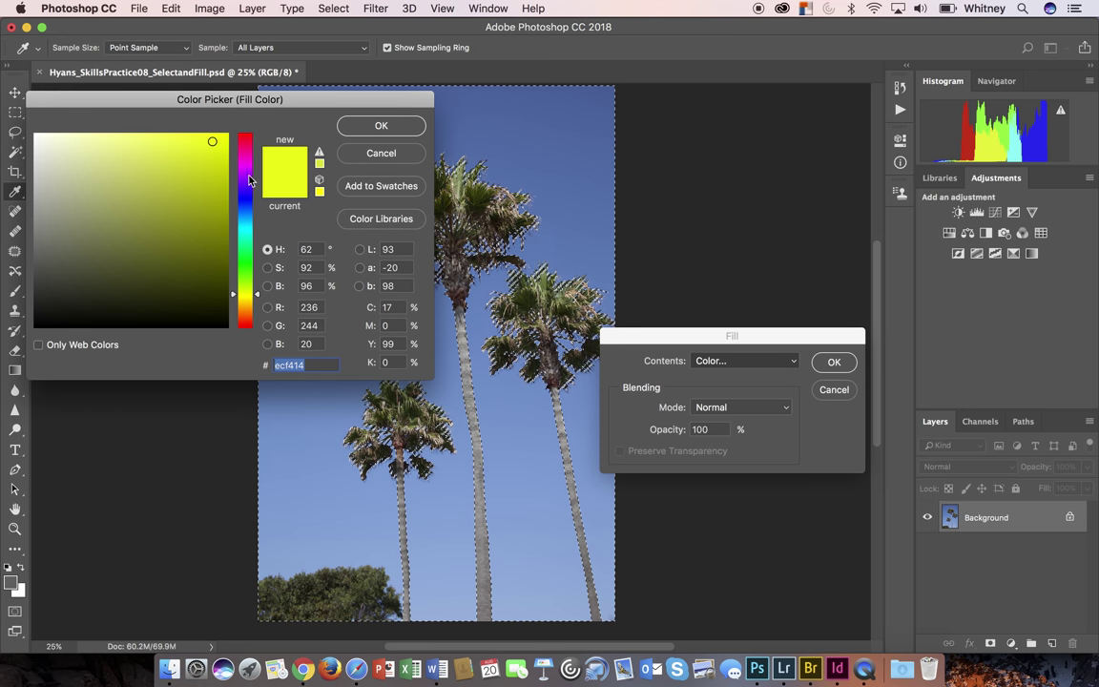
pyautogui.moveTo(255, 296); pyautogui.dragTo(257, 312)
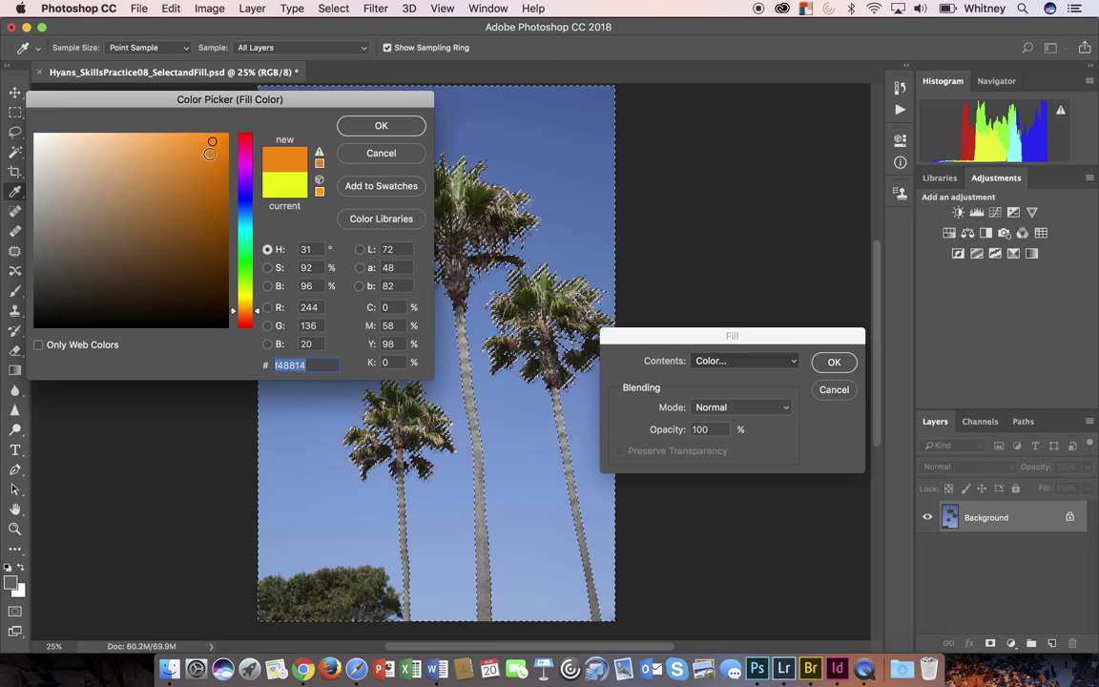
pyautogui.click(397, 128)
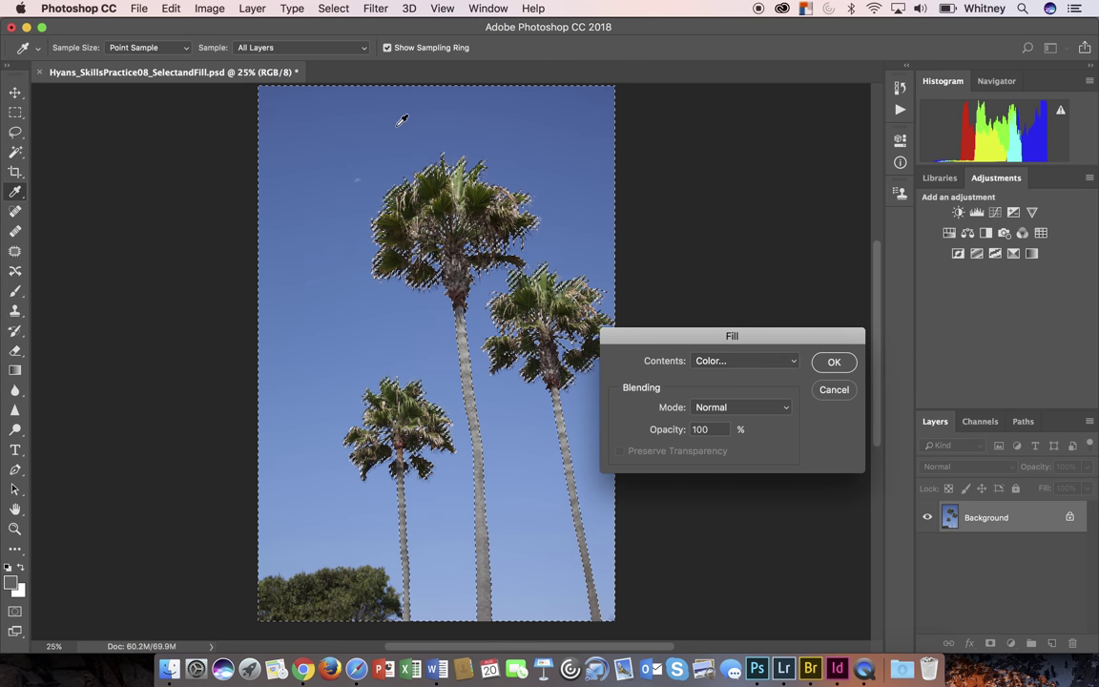
pyautogui.click(841, 362)
pyautogui.press('l')
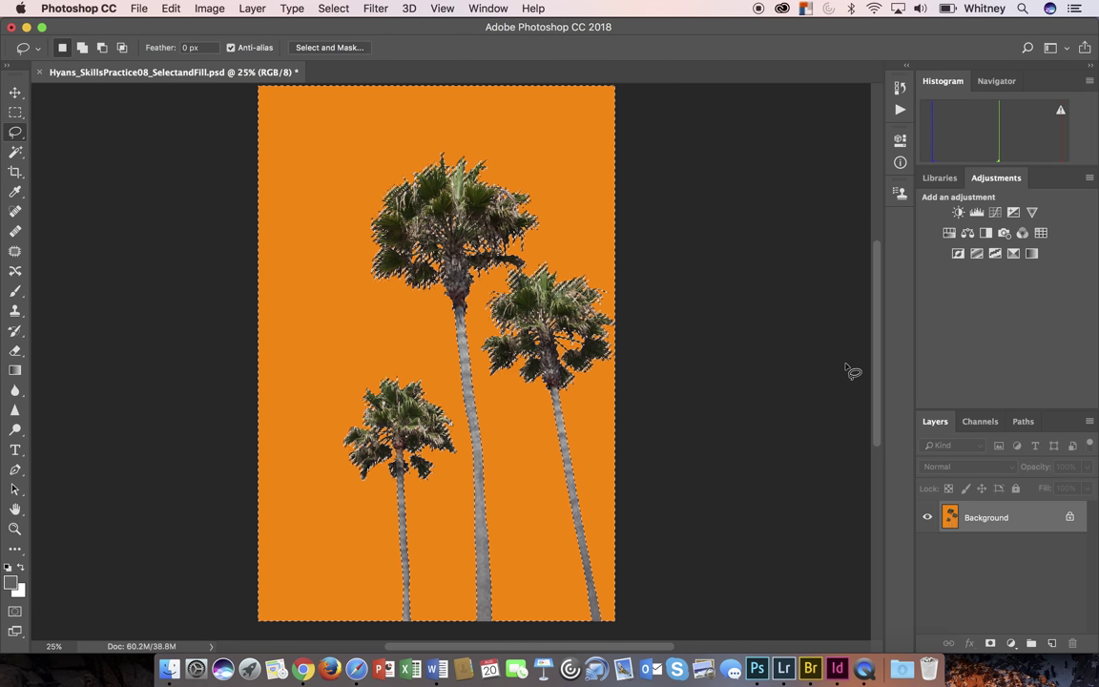
# Deselect with Cmd+D so no selection outline remains around the palm trees.
pyautogui.press('super+d')
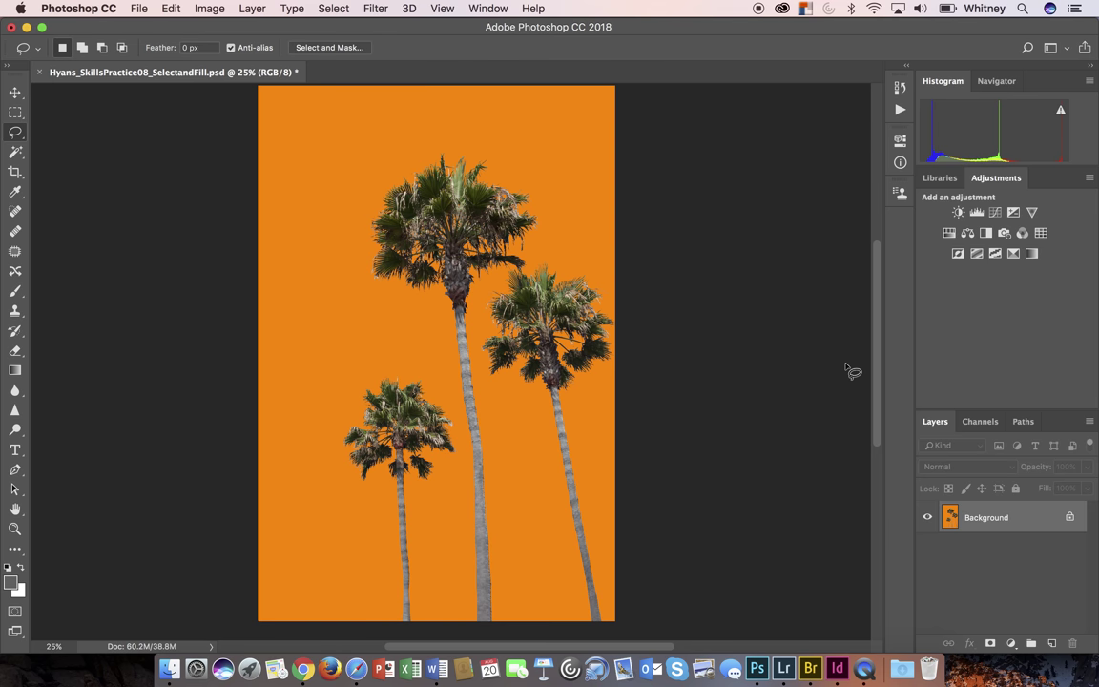